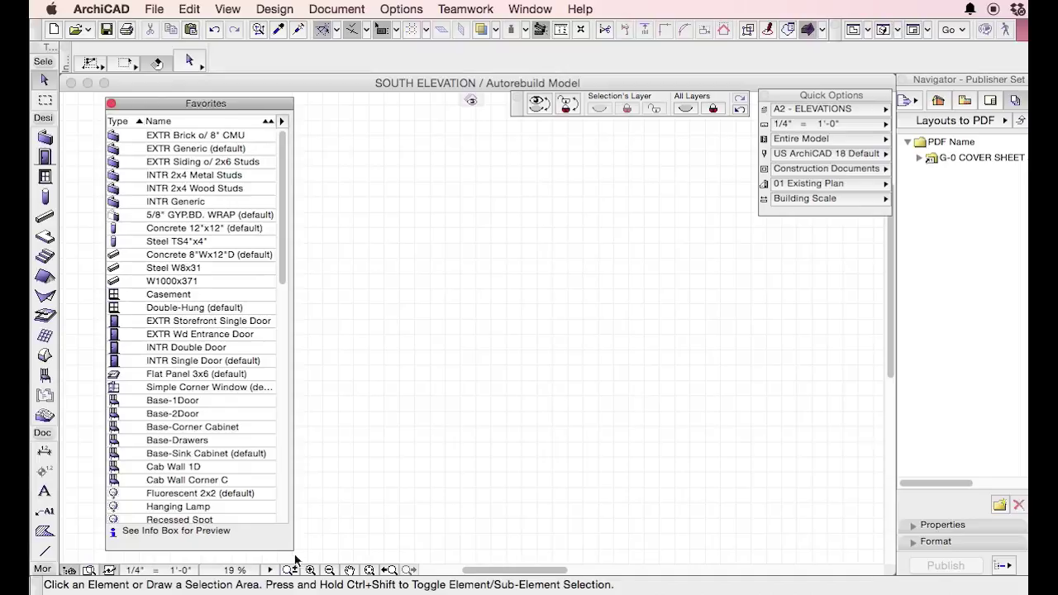
# Open the Slab tool's default settings and switch the slab from composite to a basic Concrete Structural structure.
pyautogui.click(290, 546)
pyautogui.doubleClick(45, 237)
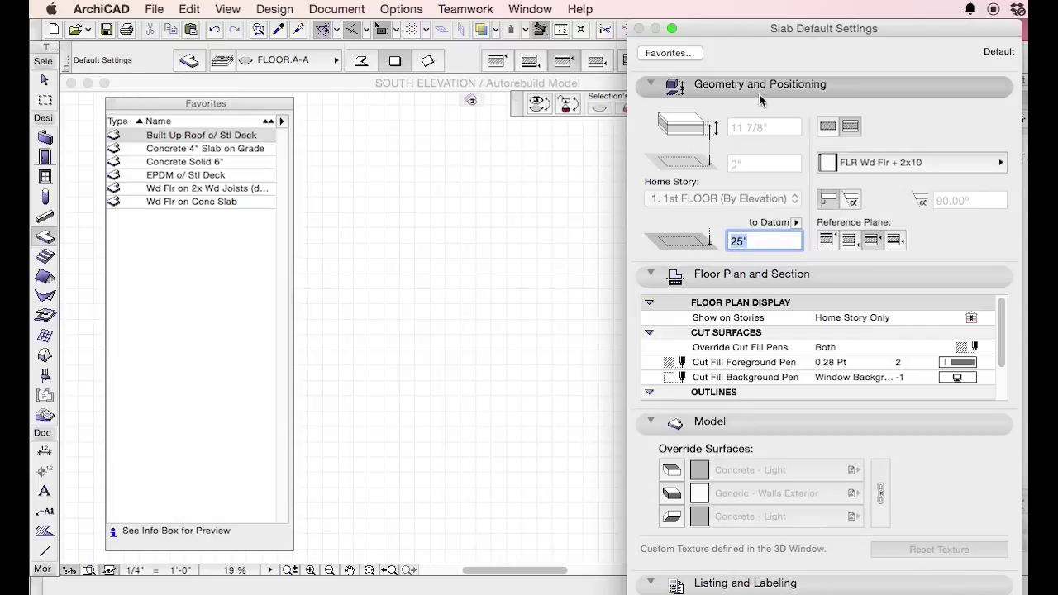
pyautogui.click(827, 126)
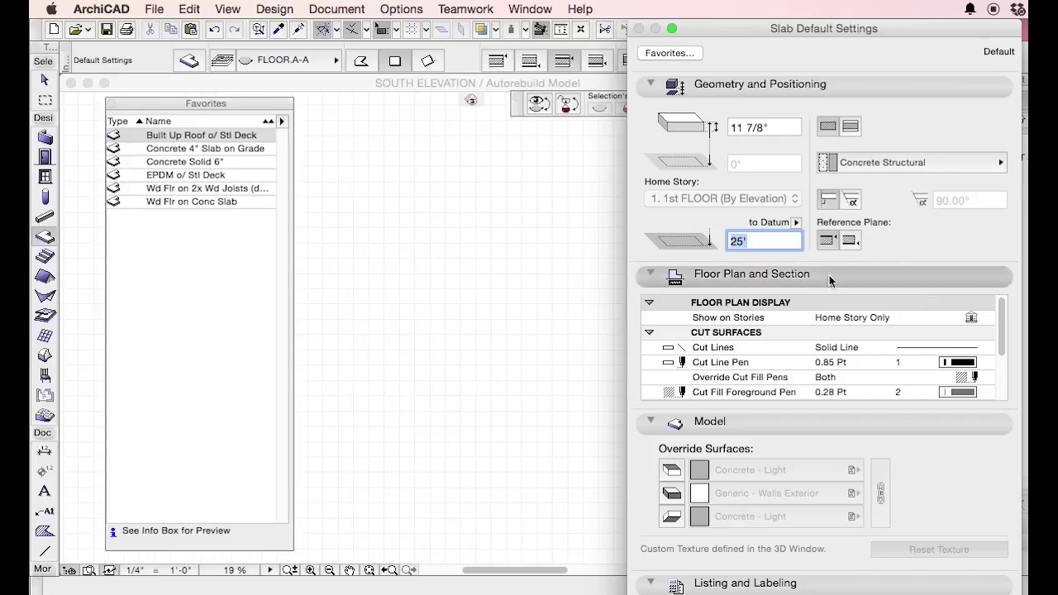
# Collapse all sections of the slab default settings, from Geometry and Positioning to Tags and Categories.
pyautogui.click(770, 84)
pyautogui.click(769, 131)
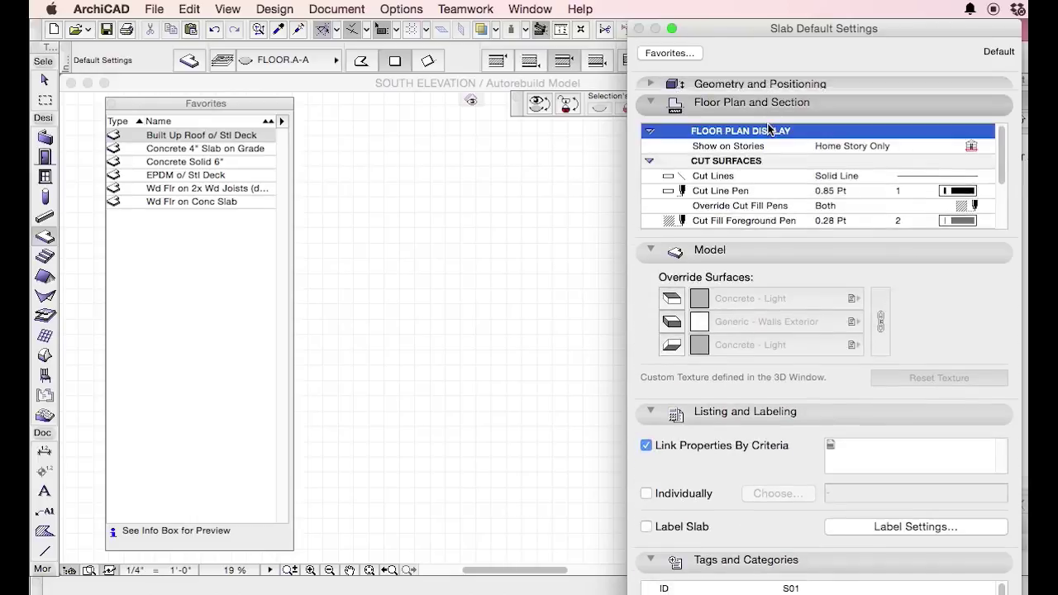
pyautogui.click(754, 102)
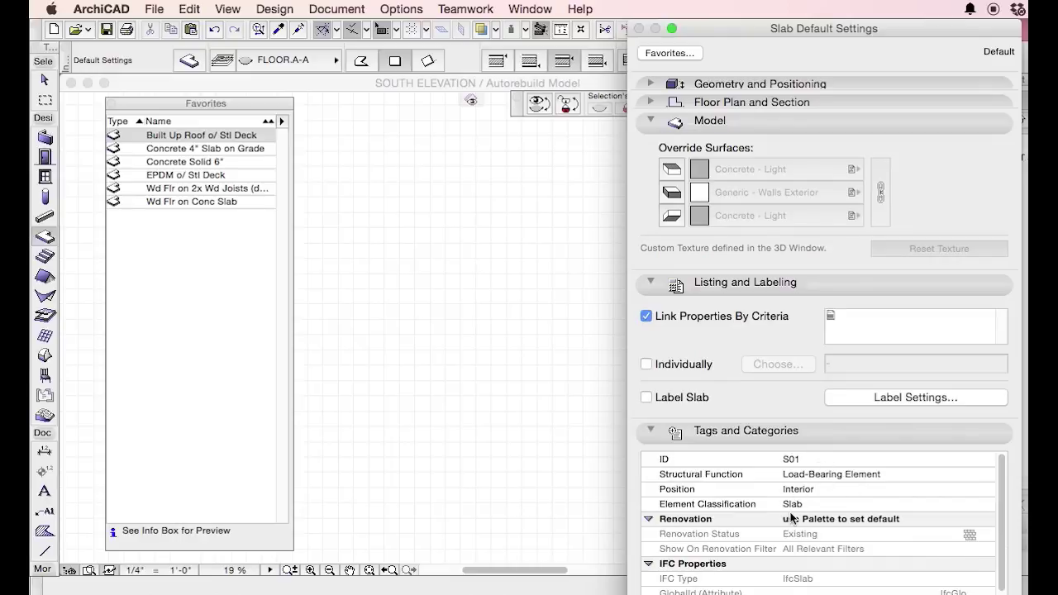
pyautogui.click(738, 121)
pyautogui.click(893, 139)
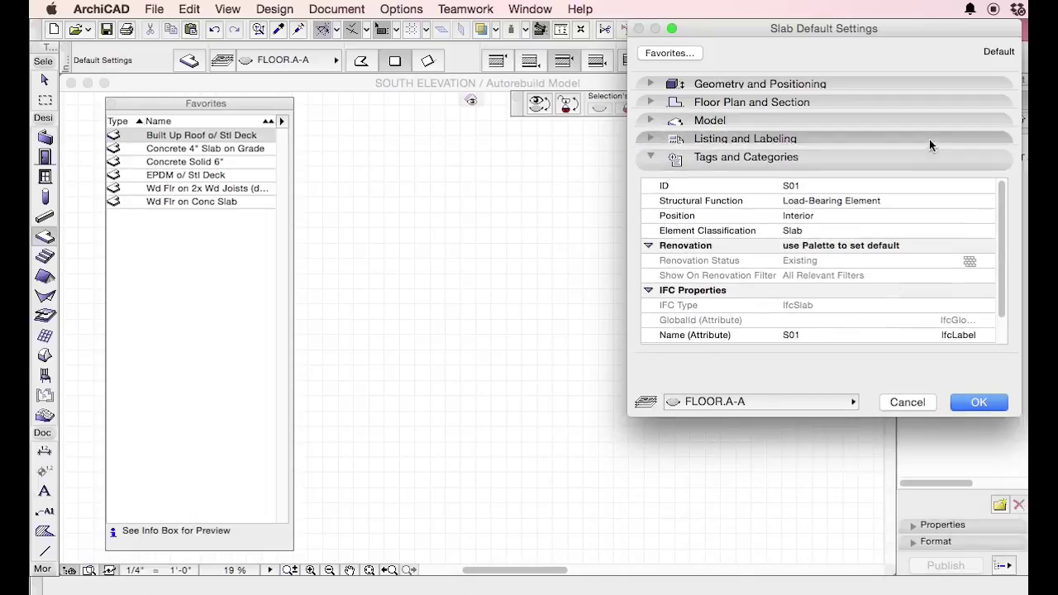
pyautogui.click(922, 155)
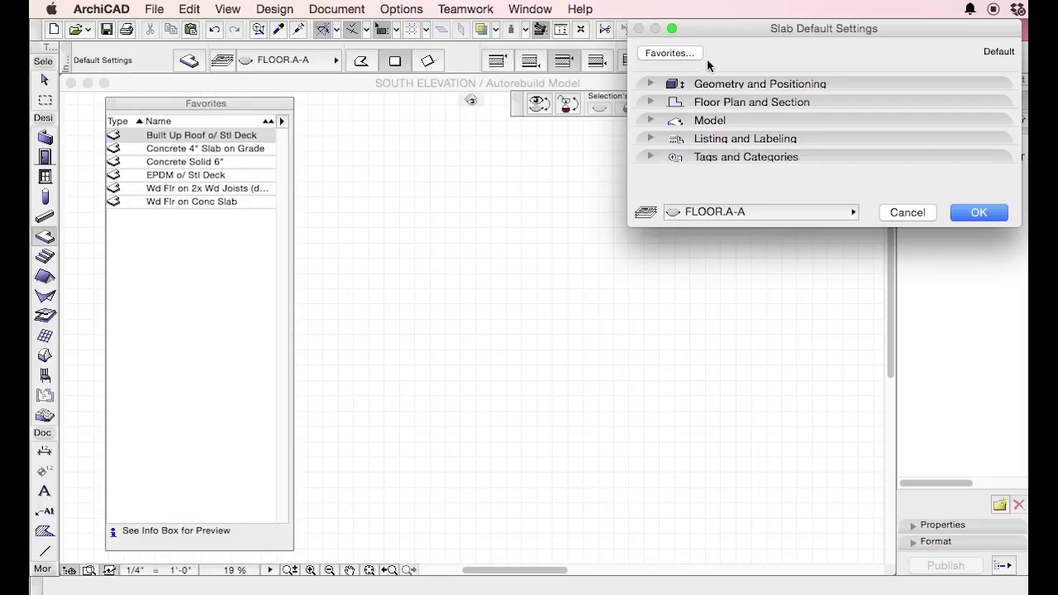
# Set the default slab thickness to 3' and its elevation to datum to 0" under Geometry and Positioning.
pyautogui.click(651, 84)
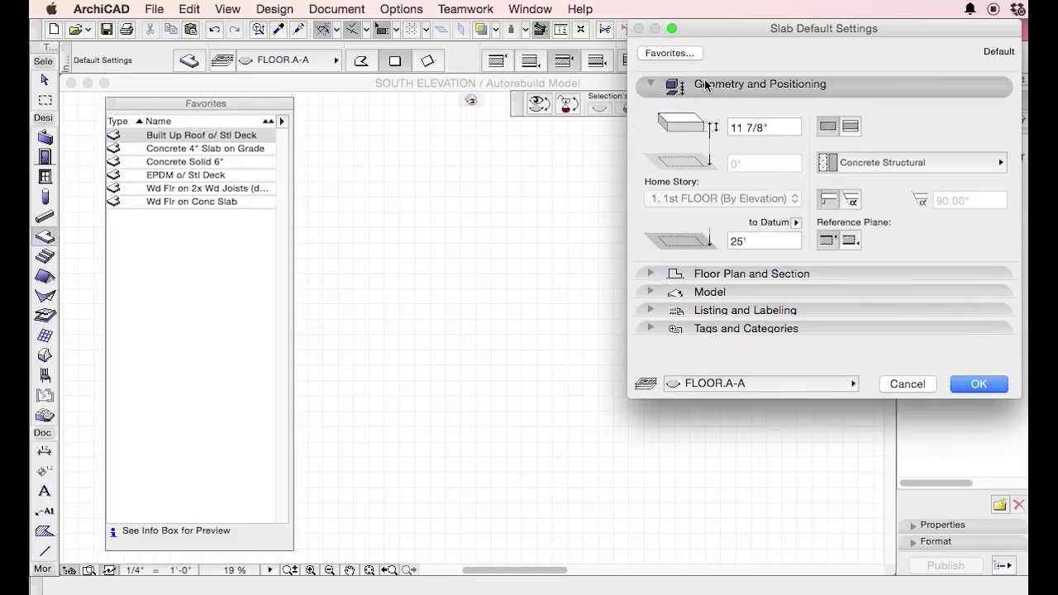
pyautogui.click(788, 124)
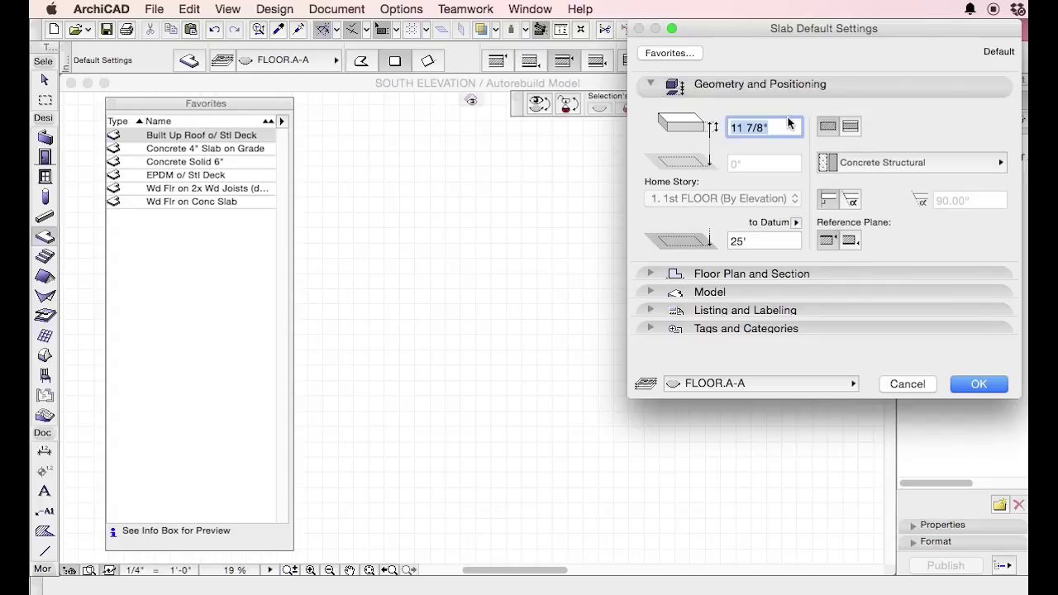
pyautogui.write("3'")
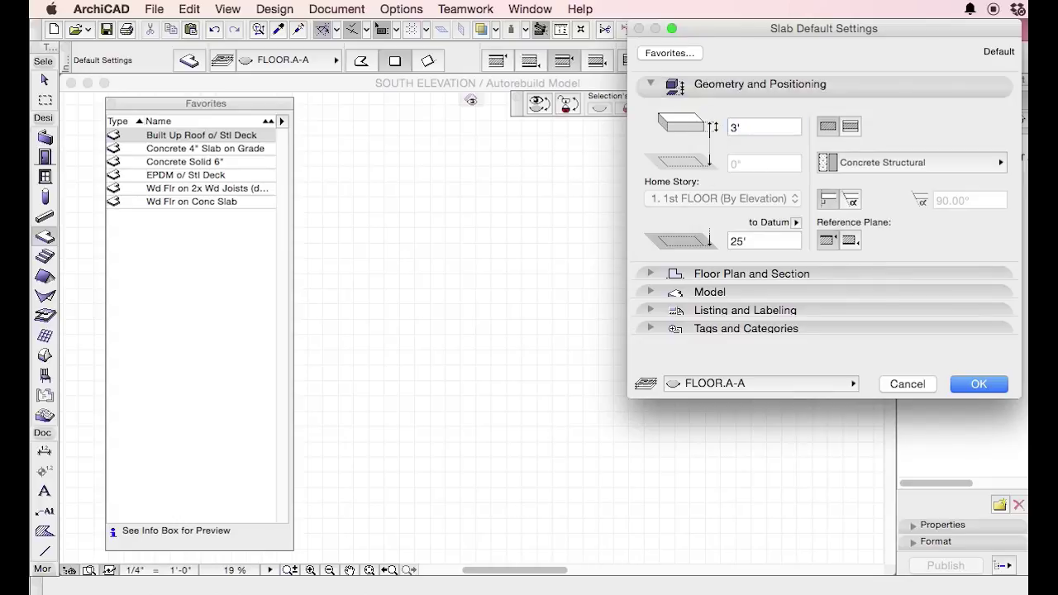
pyautogui.click(767, 241)
pyautogui.write('0"')
# Set the default slab's cut lines to Zigzag with cut line pen 61 and accept the settings.
pyautogui.click(795, 272)
pyautogui.click(951, 351)
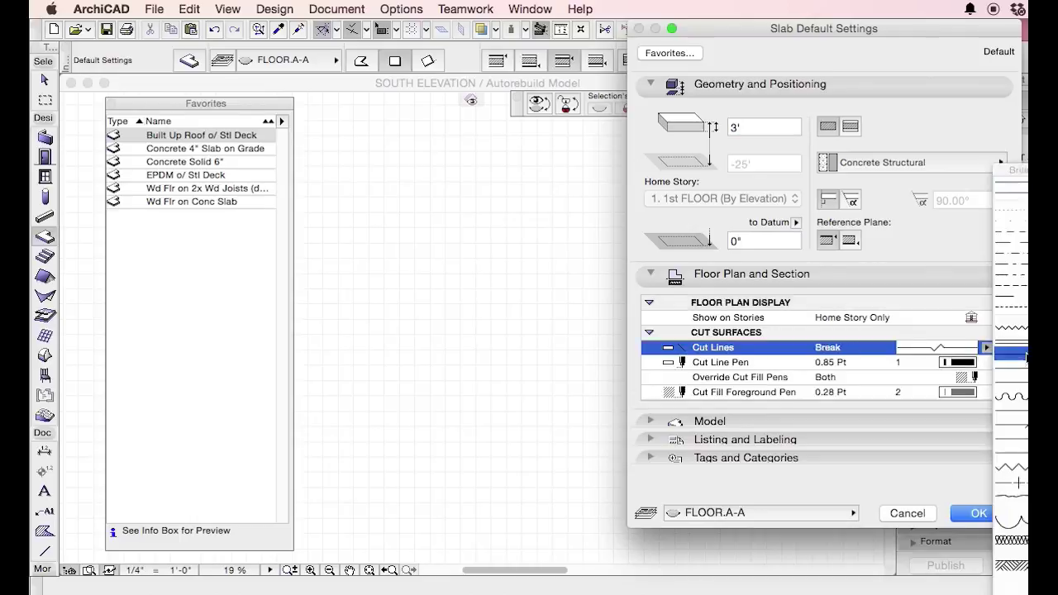
pyautogui.click(1019, 327)
pyautogui.click(958, 362)
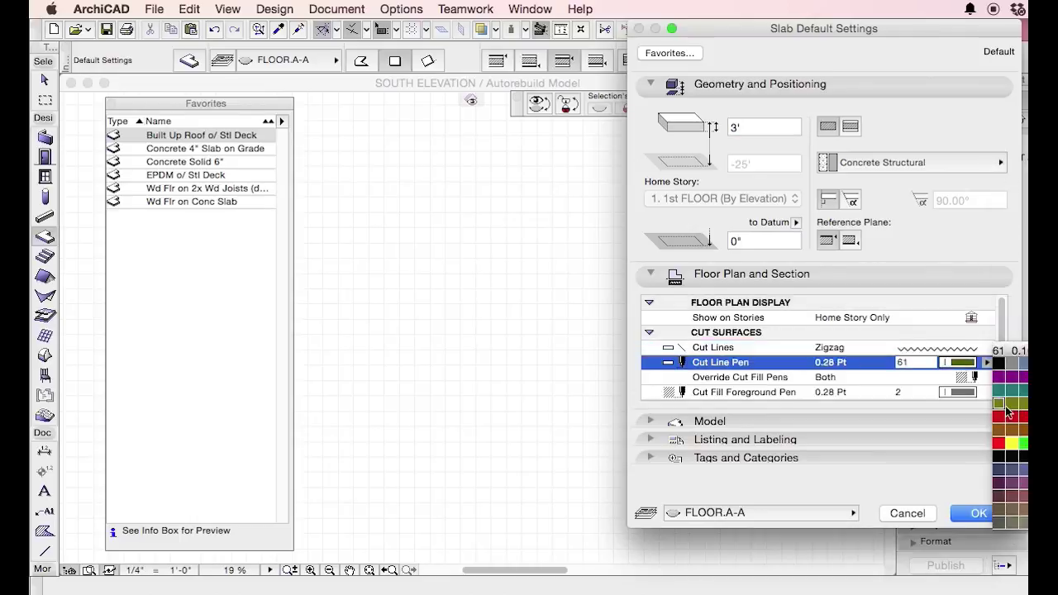
pyautogui.click(1007, 411)
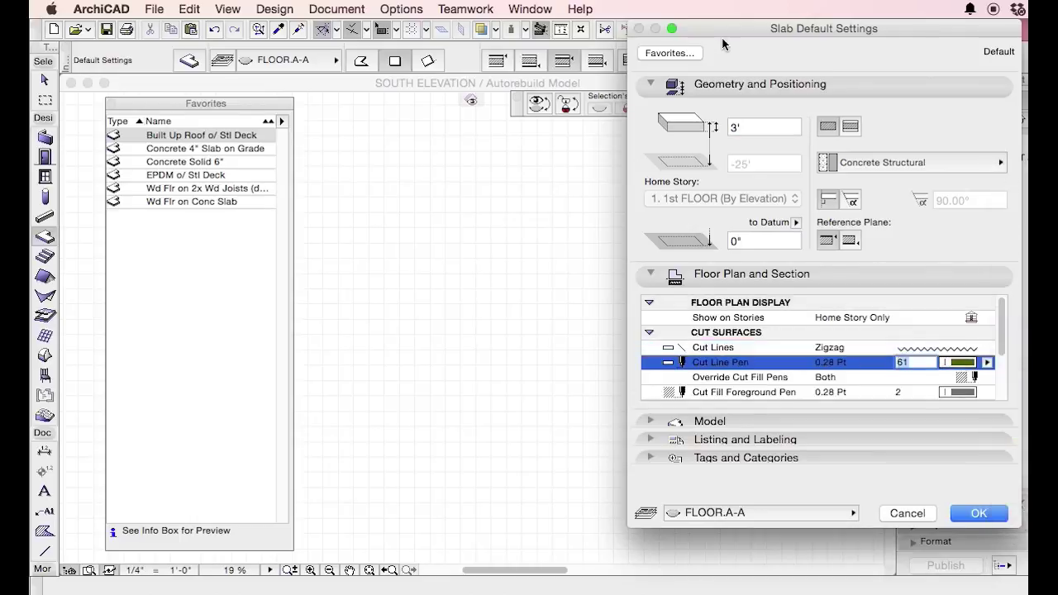
pyautogui.click(974, 512)
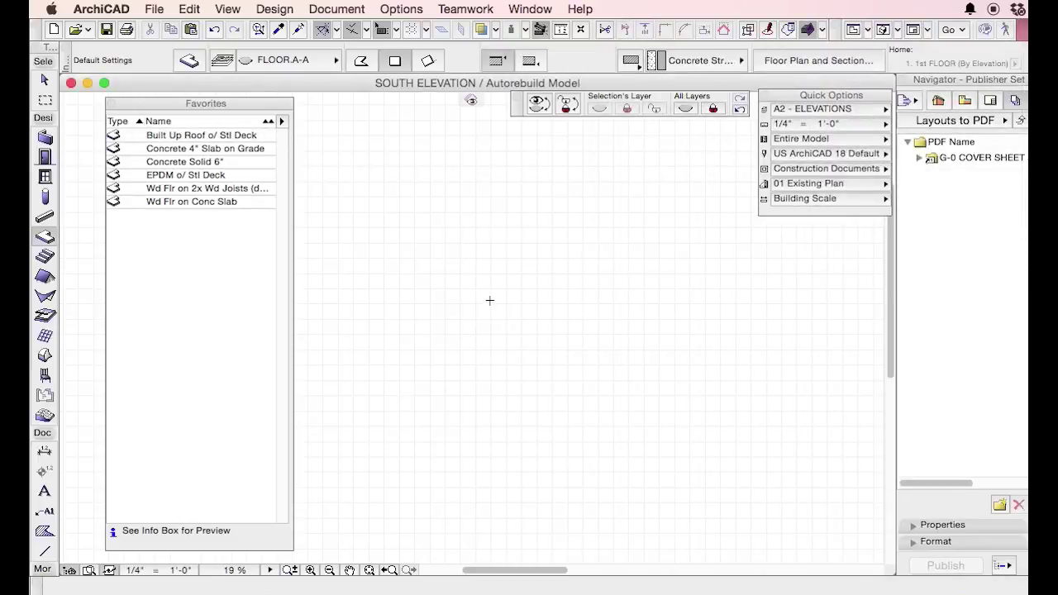
# On the 1st floor plan, show the hidden FLOOR.A-A layer and draw a rectangular slab enclosing the walls.
pyautogui.scroll(4, 489, 301)
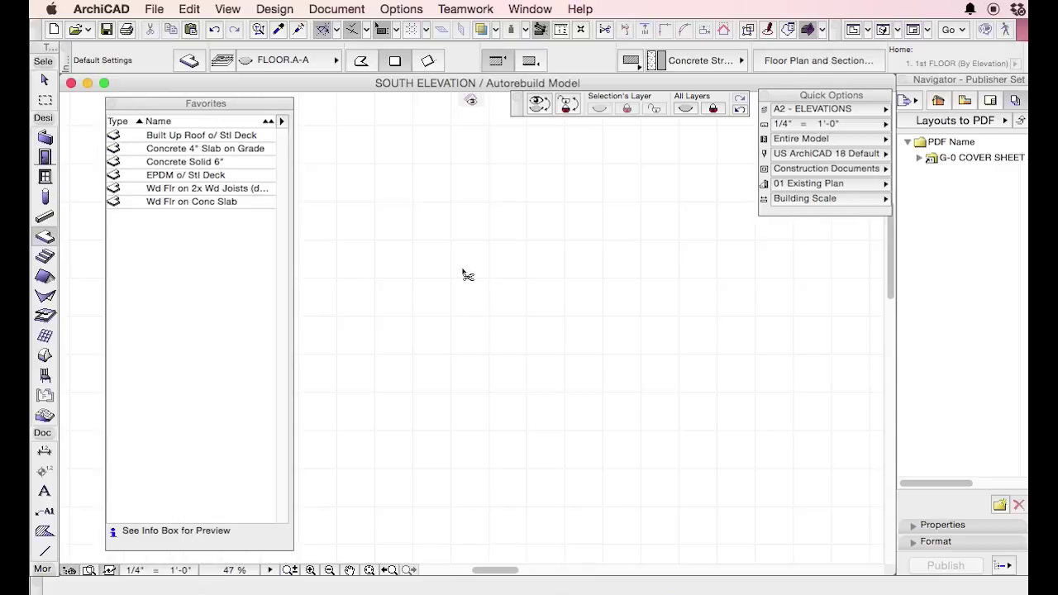
pyautogui.press('F2')
pyautogui.click(629, 467)
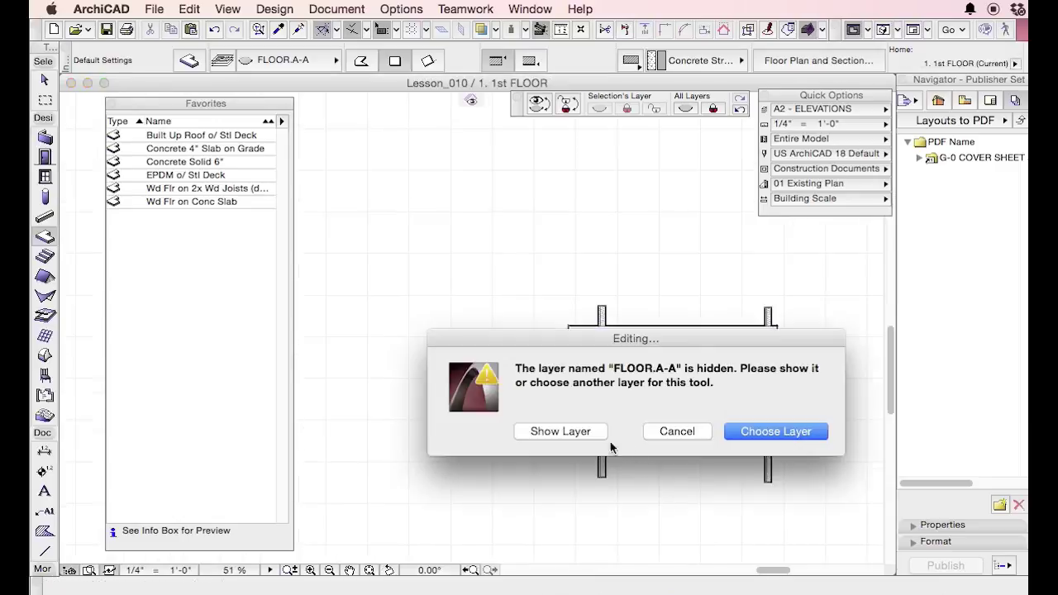
pyautogui.click(561, 431)
pyautogui.click(442, 239)
pyautogui.click(808, 509)
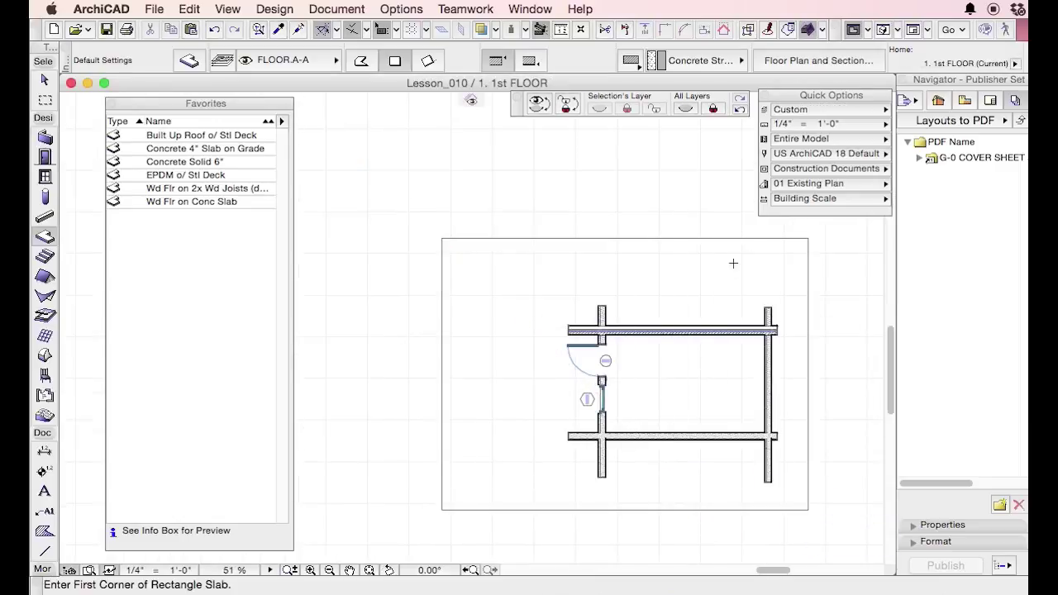
# Add a node on the upper edge of the slab and pull it slightly outward to form a shallow peak.
pyautogui.scroll(3, 683, 185)
pyautogui.press('Escape')
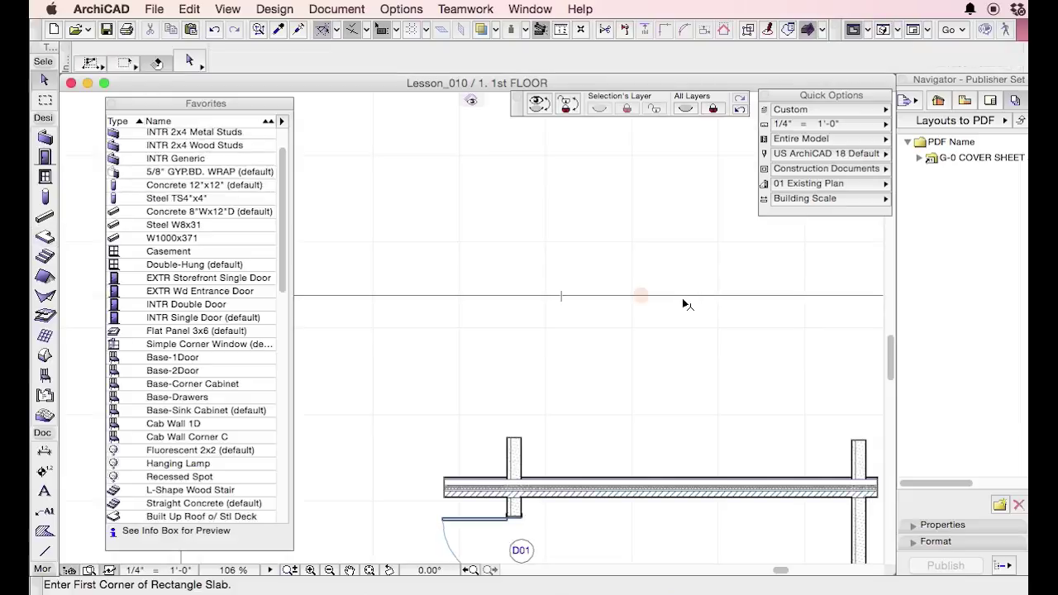
pyautogui.click(685, 304)
pyautogui.scroll(5, 666, 298)
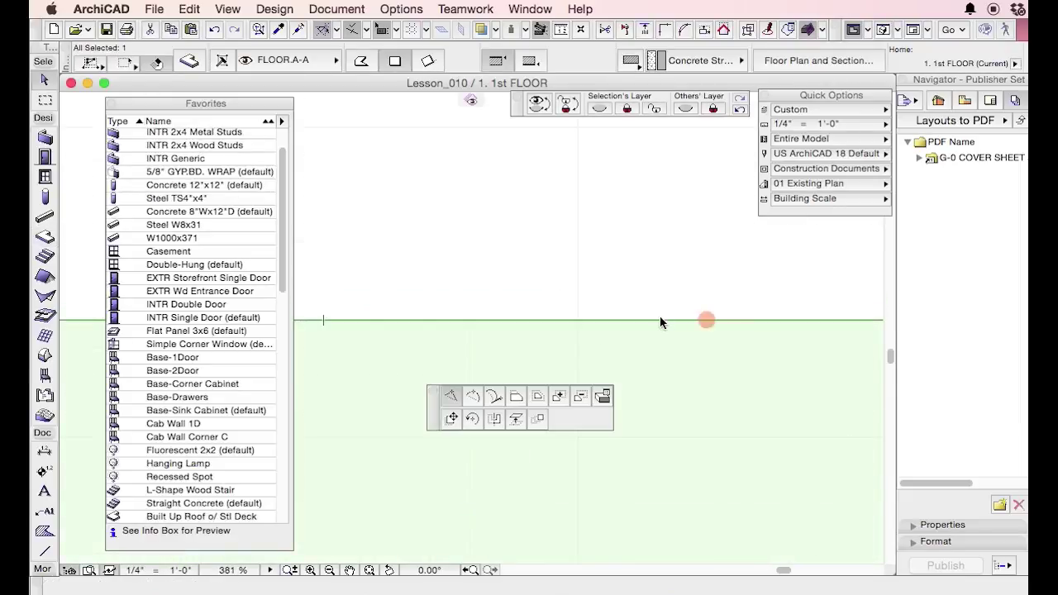
pyautogui.click(662, 319)
pyautogui.click(656, 263)
pyautogui.scroll(-3, 646, 228)
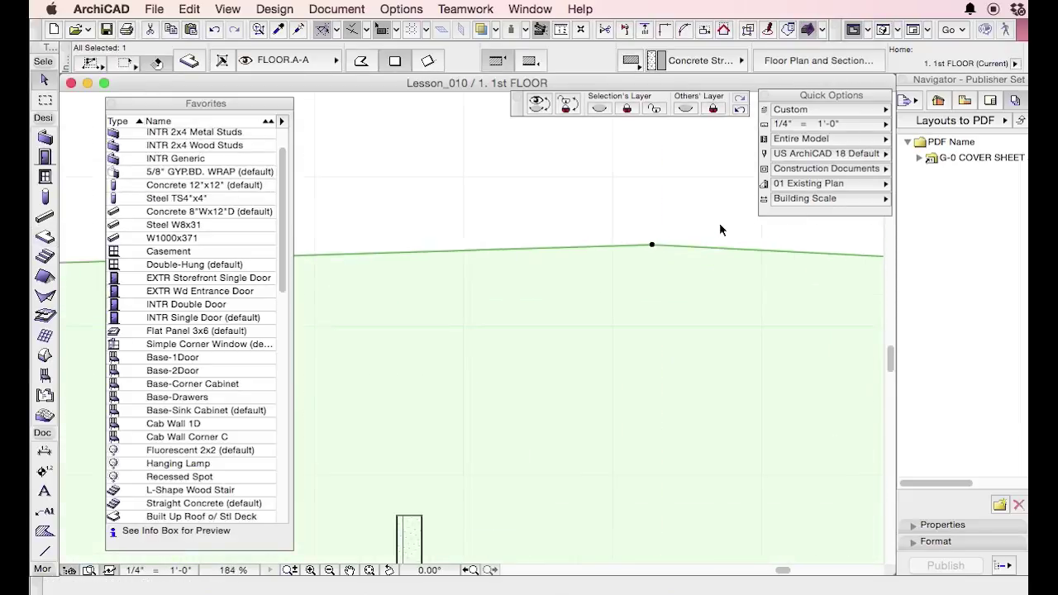
# Change the uncut outline of the slab around the walls to the wavy line type.
pyautogui.scroll(-5, 615, 217)
pyautogui.press('super+t')
pyautogui.scroll(-3, 826, 355)
pyautogui.click(924, 366)
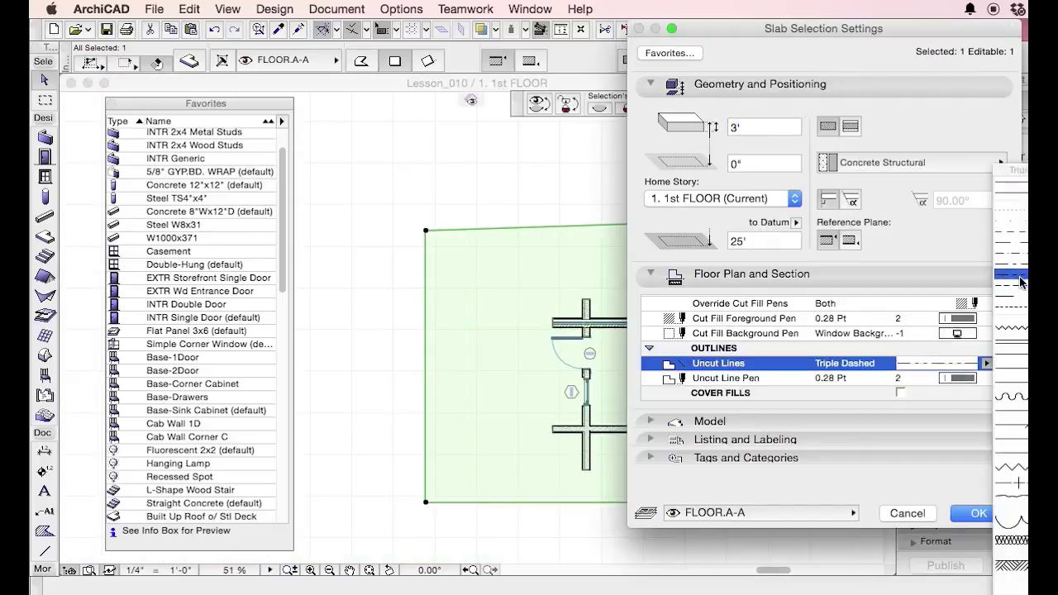
pyautogui.click(1020, 395)
pyautogui.press('Return')
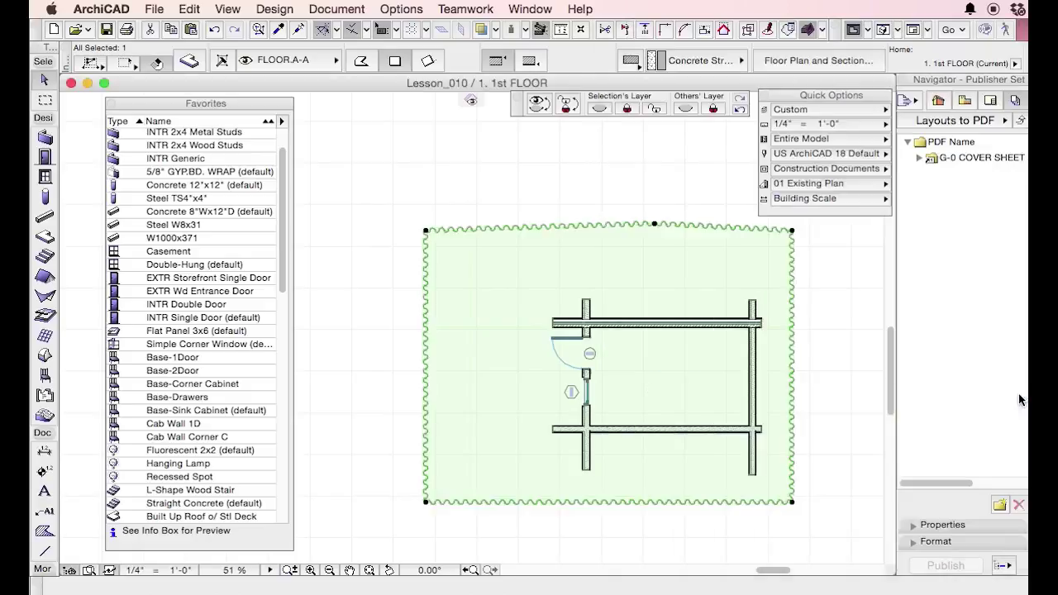
# Pick up the settings of the wavy-outlined slab for the Slab tool.
pyautogui.press('Escape')
pyautogui.scroll(5, 633, 241)
pyautogui.scroll(-6, 668, 175)
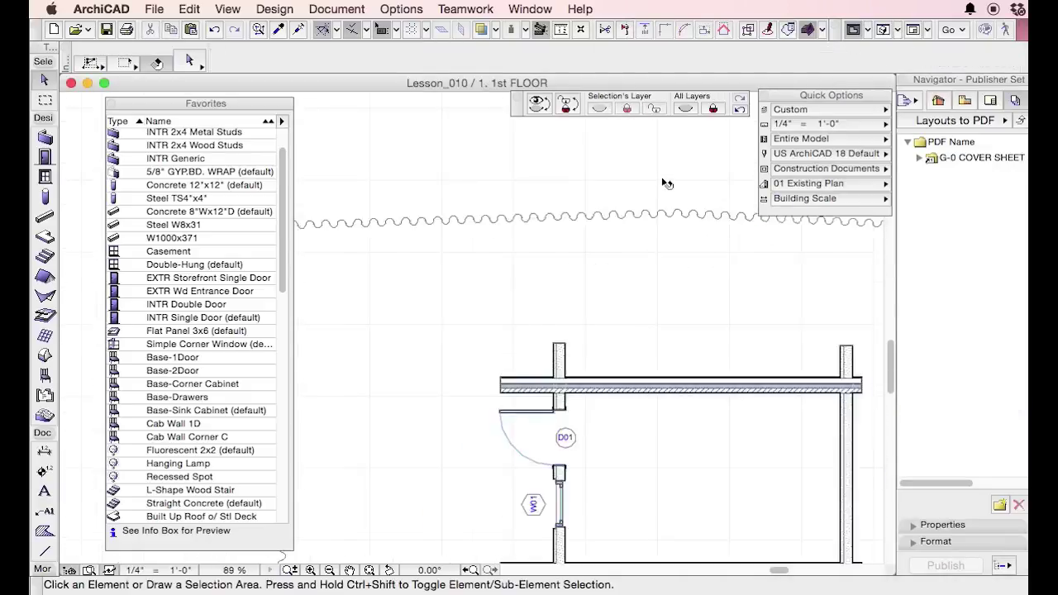
pyautogui.click(587, 205)
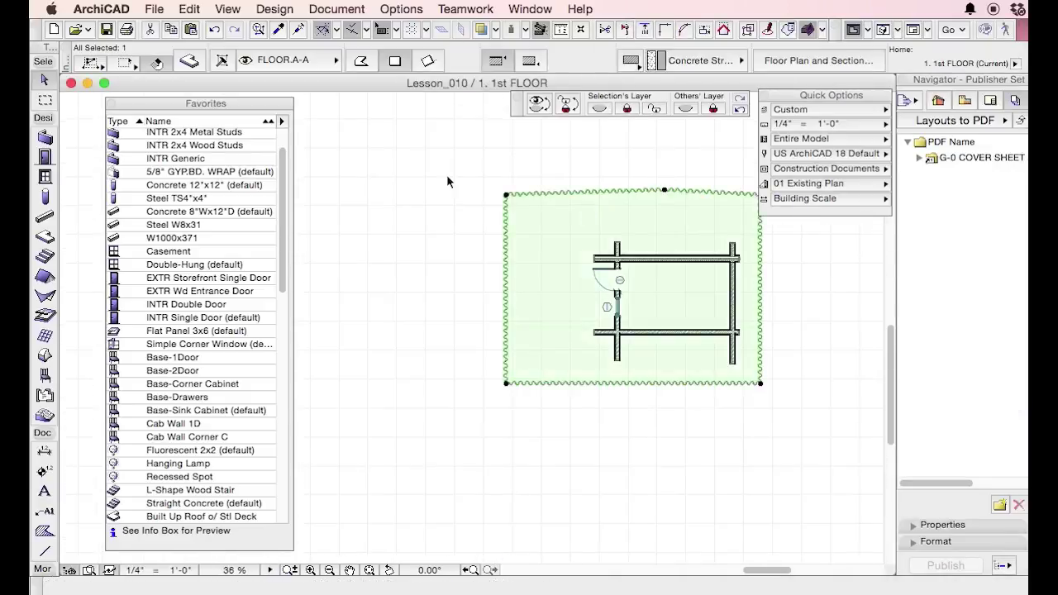
pyautogui.scroll(7, 466, 172)
pyautogui.click(747, 334)
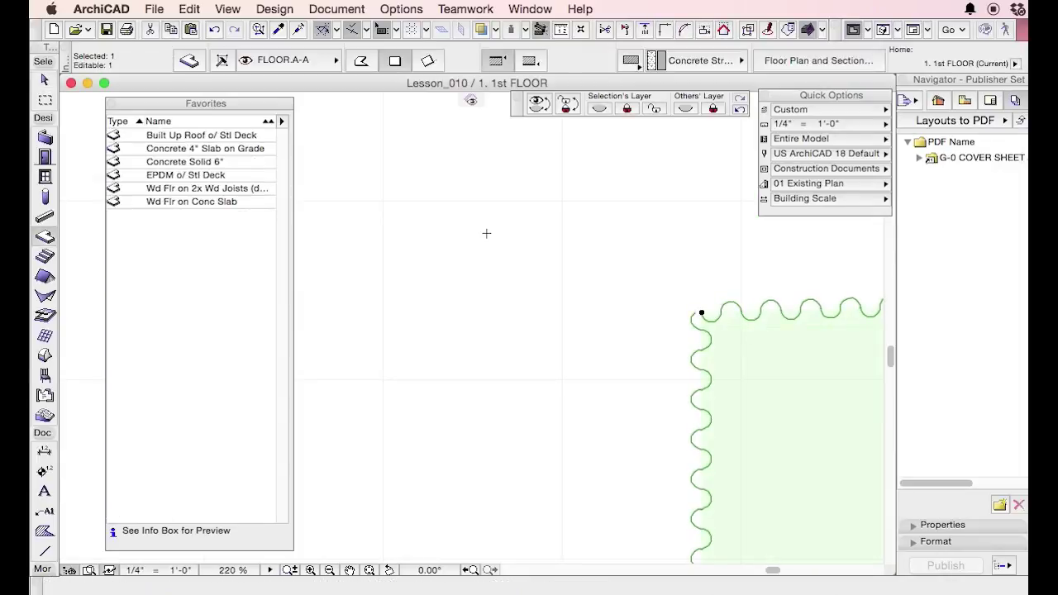
# Draw two more rectangular slabs, one about 39' by 33' below the building and a smaller one to its lower left.
pyautogui.scroll(-9, 486, 234)
pyautogui.click(567, 341)
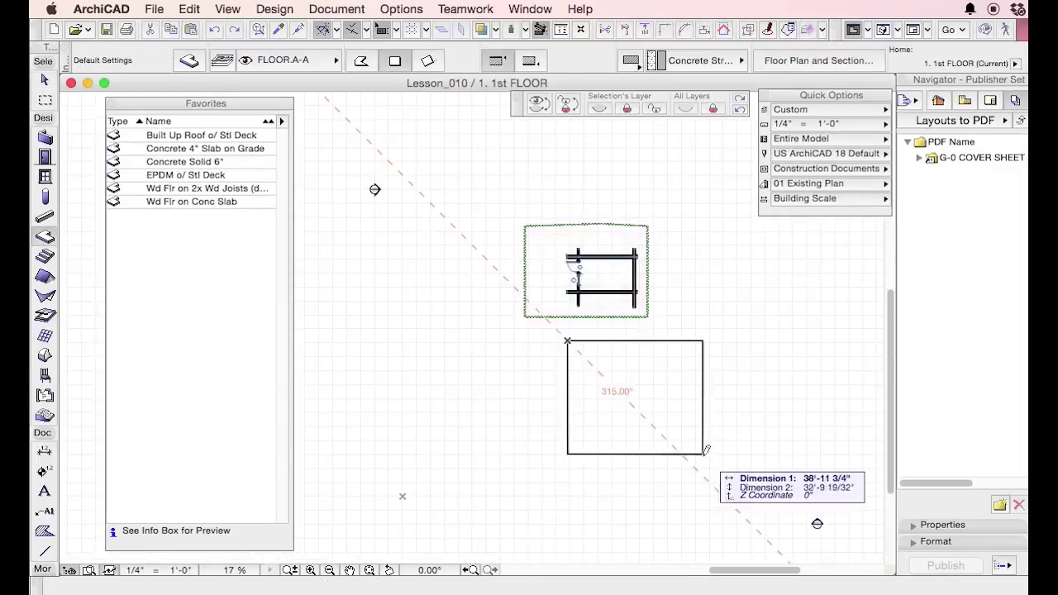
pyautogui.click(706, 460)
pyautogui.click(508, 356)
pyautogui.click(361, 410)
# Set the thickness of the smaller slab at the lower left of the building to 2'.
pyautogui.scroll(3, 447, 357)
pyautogui.press('Escape')
pyautogui.click(502, 422)
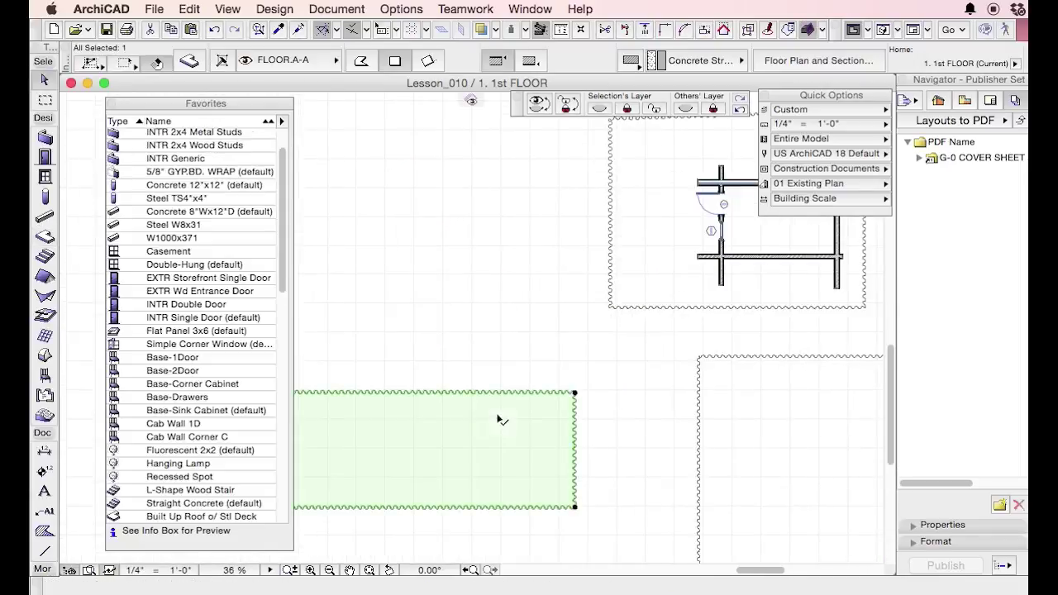
pyautogui.press('super+t')
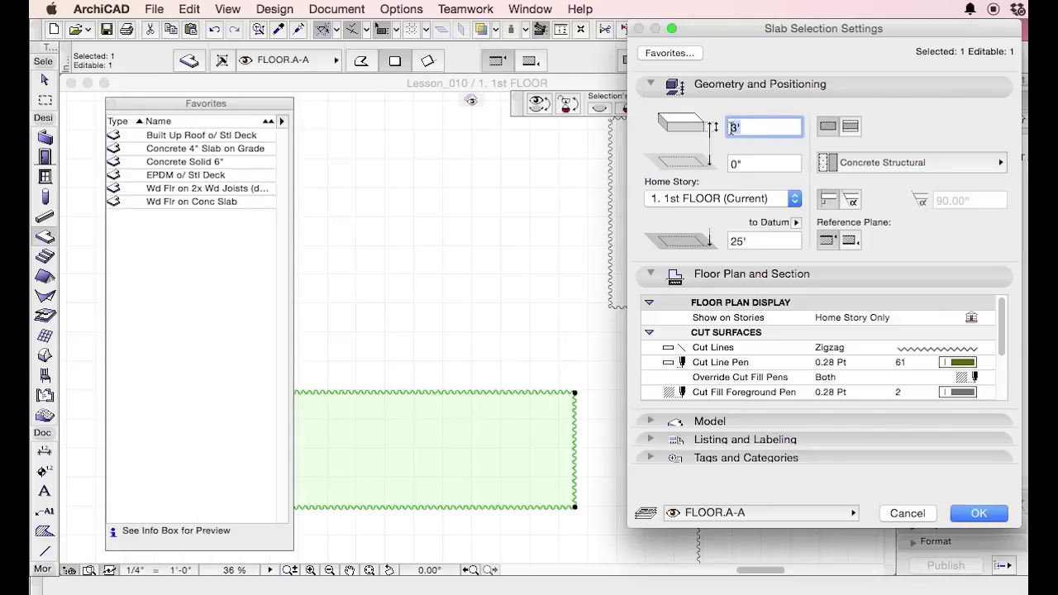
pyautogui.write("2'")
pyautogui.press('Return')
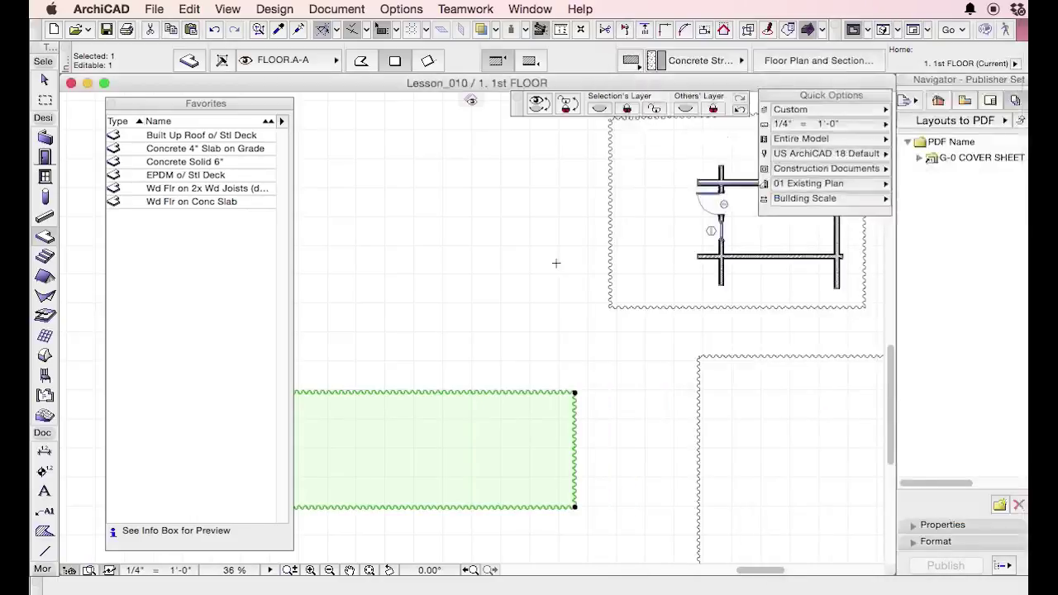
# Examine the element information of the two new rectangular slabs to compare their thicknesses.
pyautogui.press('Escape')
pyautogui.keyDown('shift'); pyautogui.click(533, 401); pyautogui.keyUp('shift')
pyautogui.press('Escape')
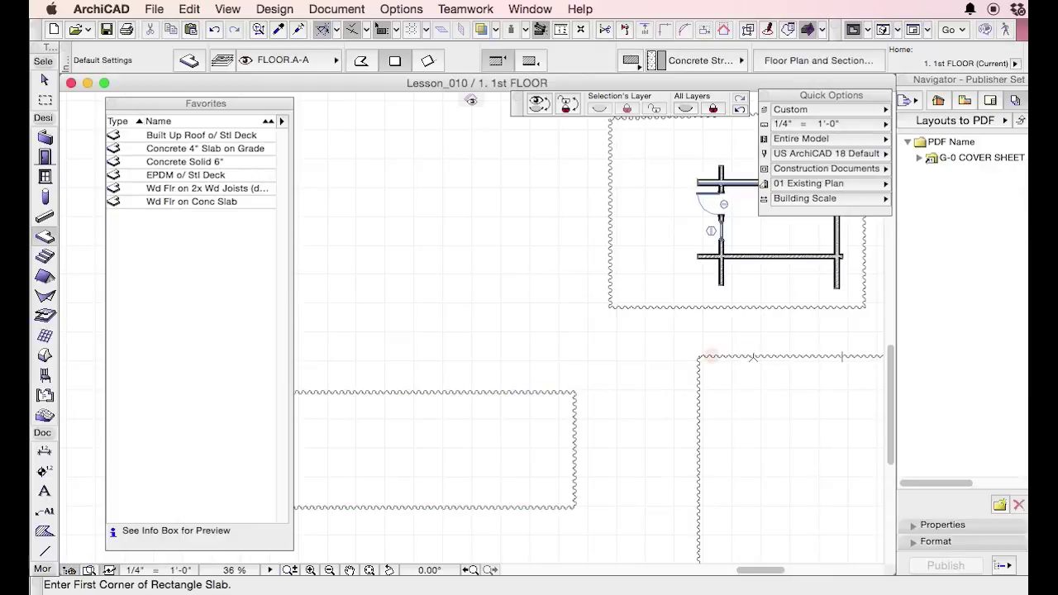
pyautogui.keyDown('shift'); pyautogui.click(751, 358); pyautogui.keyUp('shift')
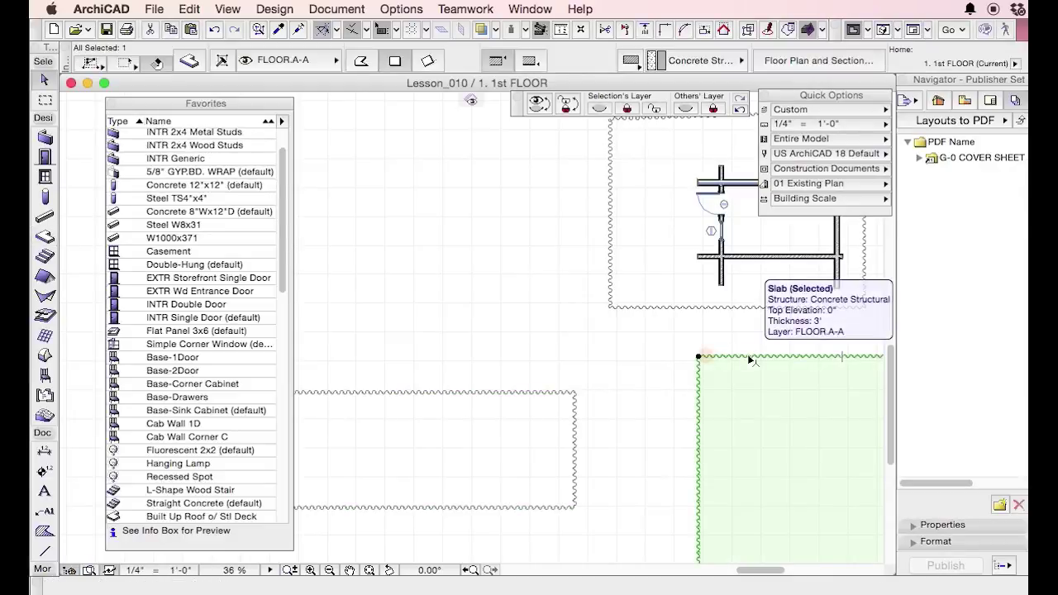
pyautogui.press('Escape')
pyautogui.scroll(-3, 633, 291)
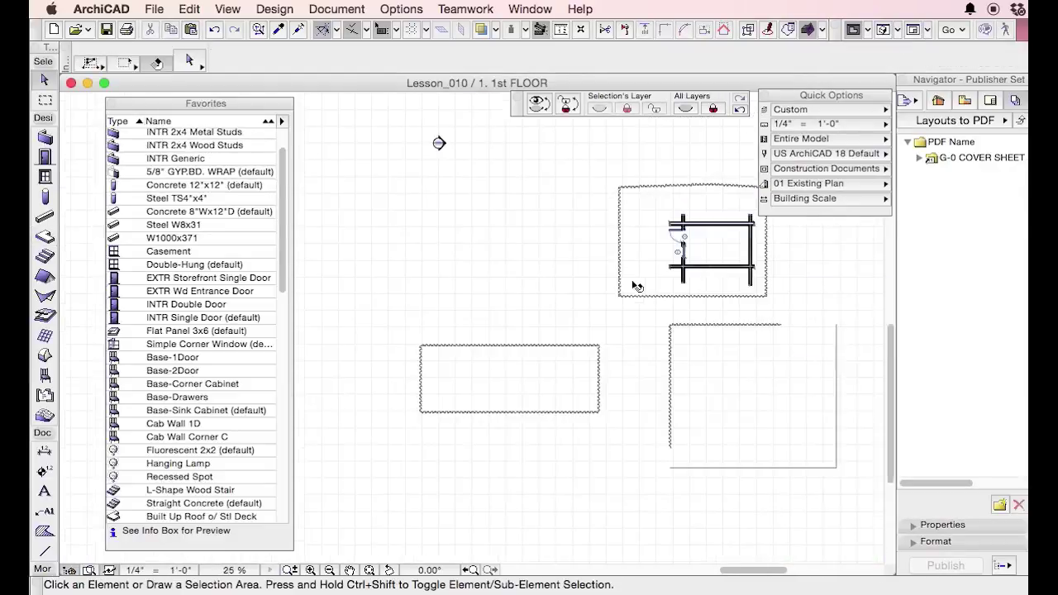
# Save the settings of the large slab below the building as a favorite named 3' SLAB.
pyautogui.click(710, 351)
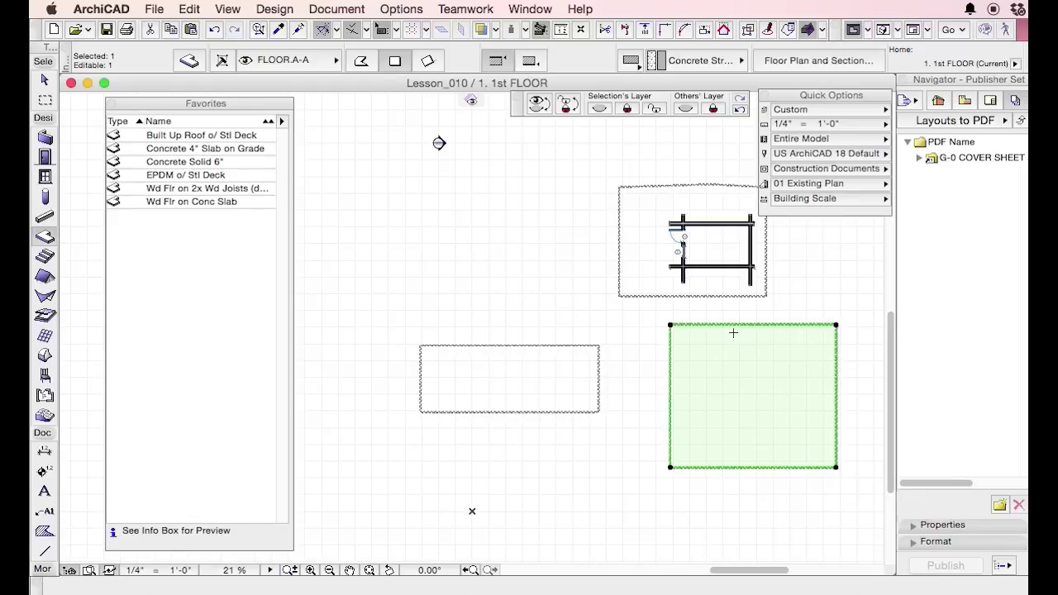
pyautogui.press('super+t')
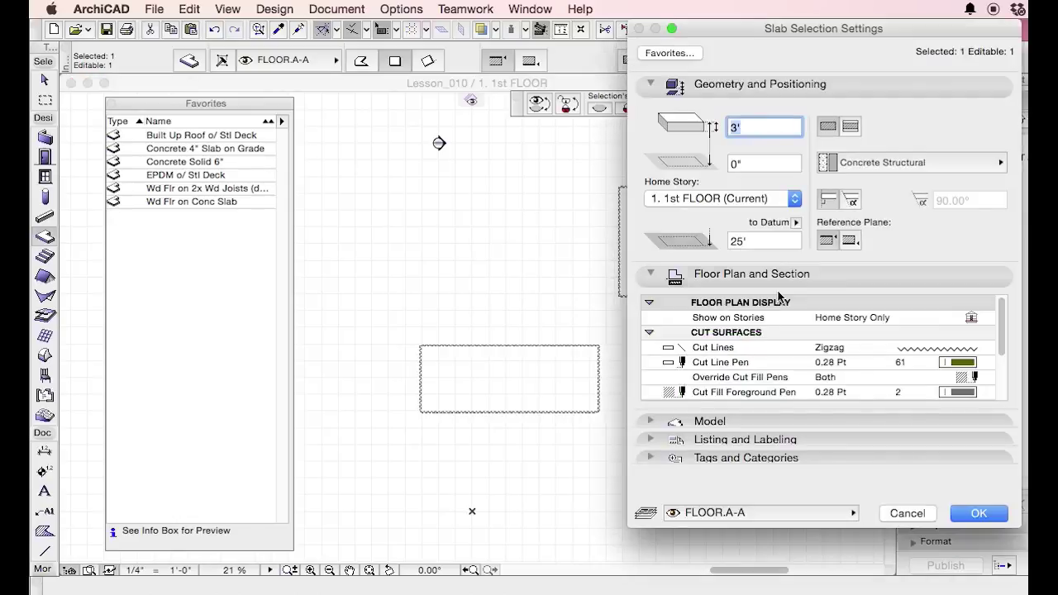
pyautogui.press('Return')
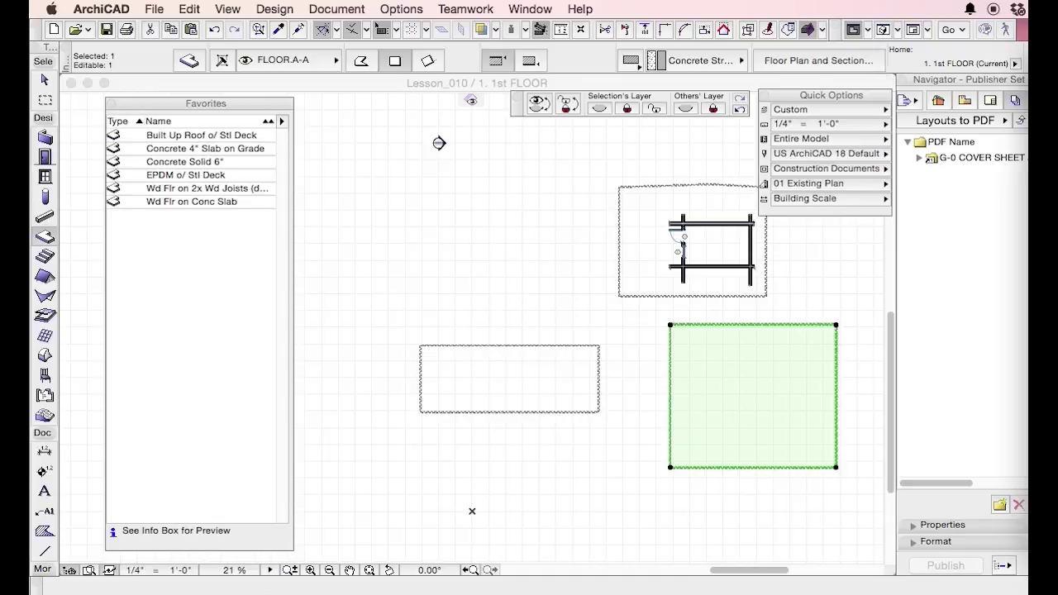
pyautogui.moveTo(1028, 62); pyautogui.dragTo(761, 50)
pyautogui.click(650, 75)
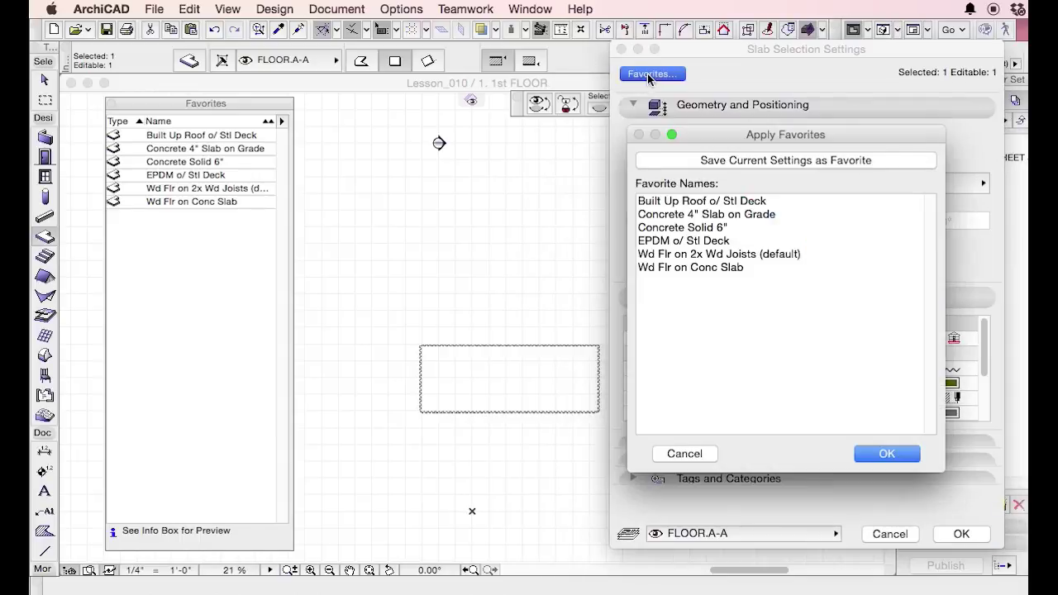
pyautogui.click(770, 161)
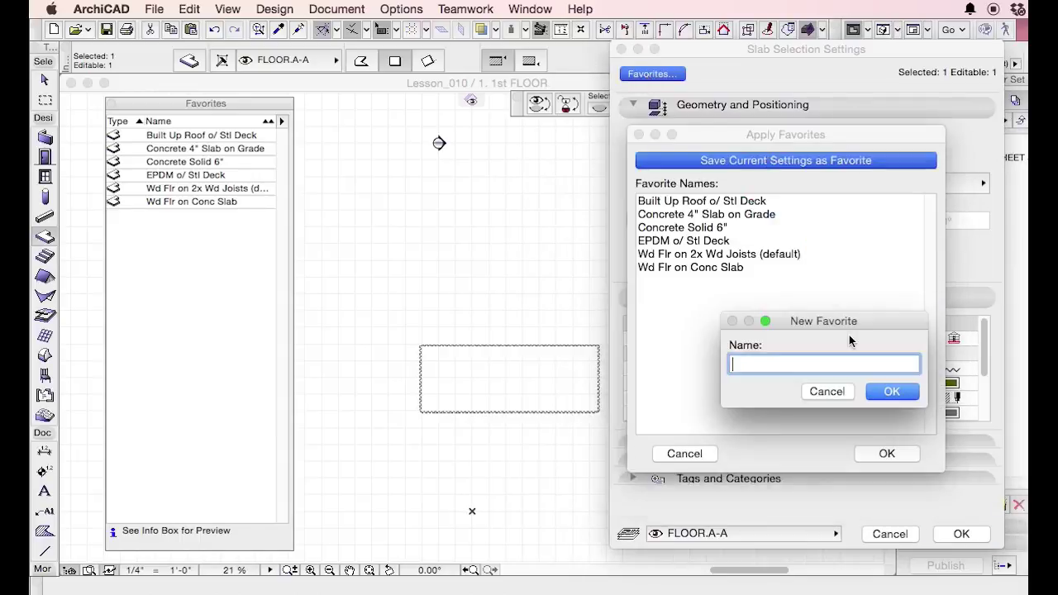
pyautogui.write("3' SLAB")
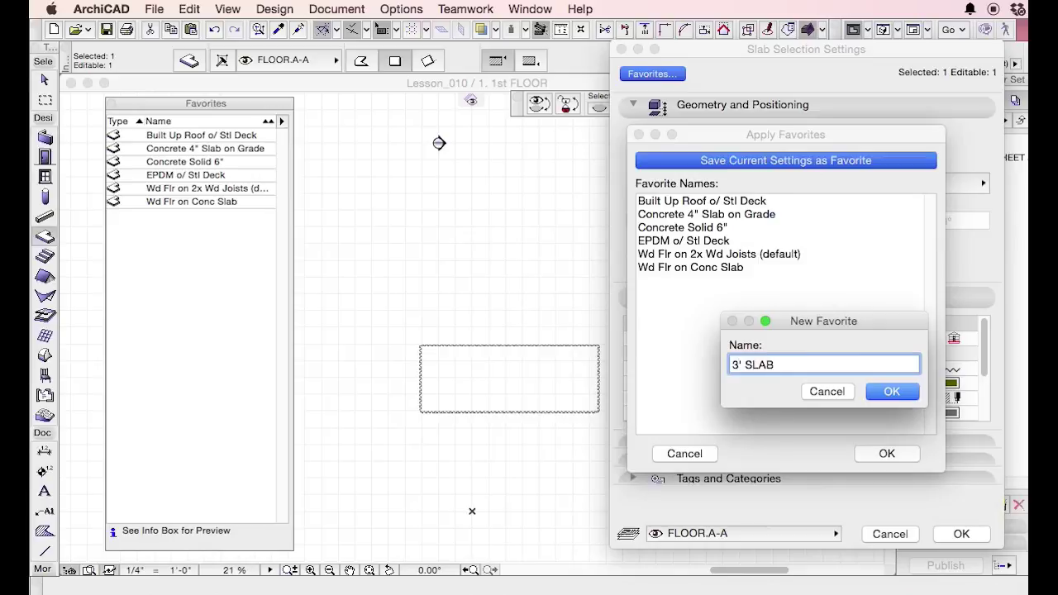
pyautogui.press('Return')
pyautogui.click(891, 455)
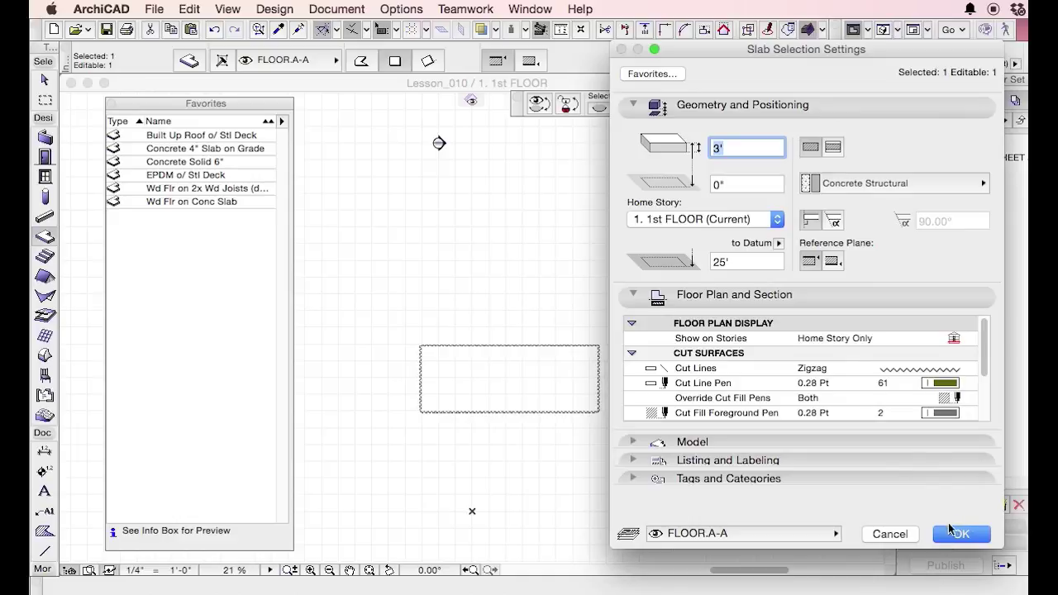
pyautogui.click(944, 531)
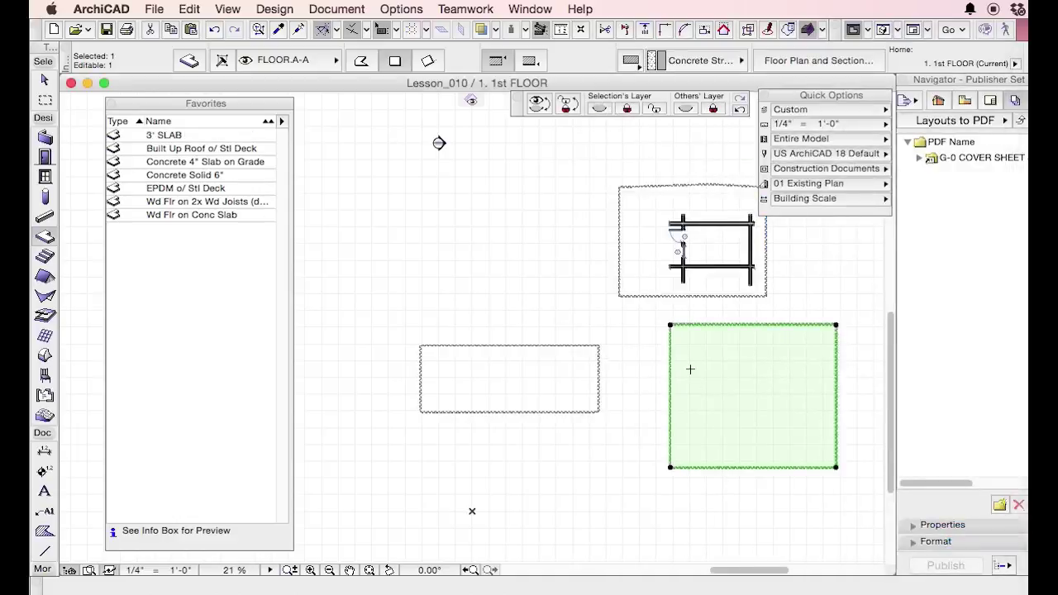
# Set the default slab cut lines to Earth 4" and draw a rectangular slab overlapping the upper edge of the lower-left slab.
pyautogui.press('Escape')
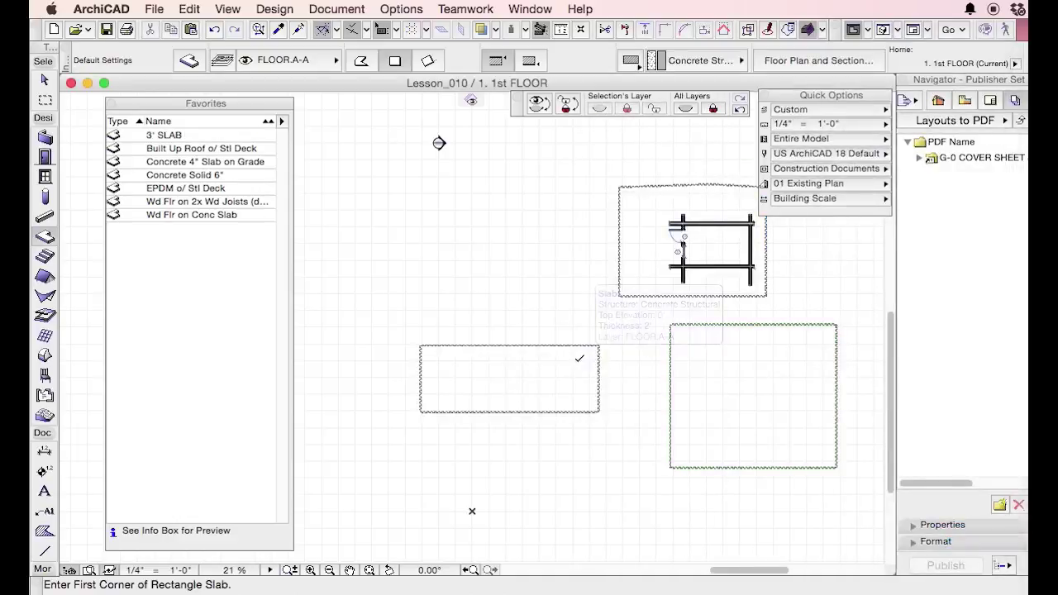
pyautogui.keyDown('shift'); pyautogui.click(597, 377); pyautogui.keyUp('shift')
pyautogui.press('super+t')
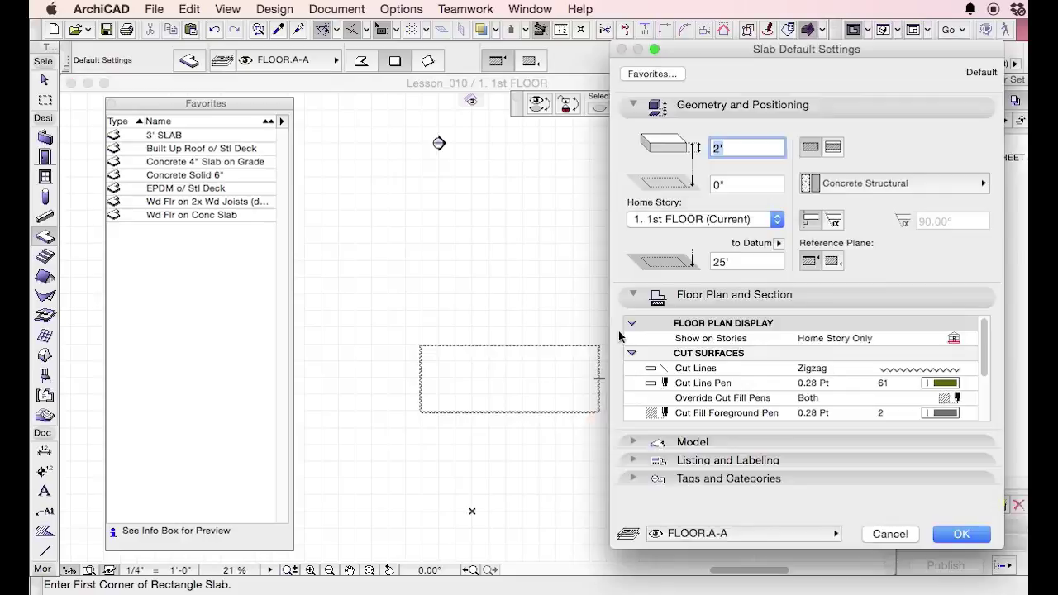
pyautogui.click(940, 371)
pyautogui.click(1014, 561)
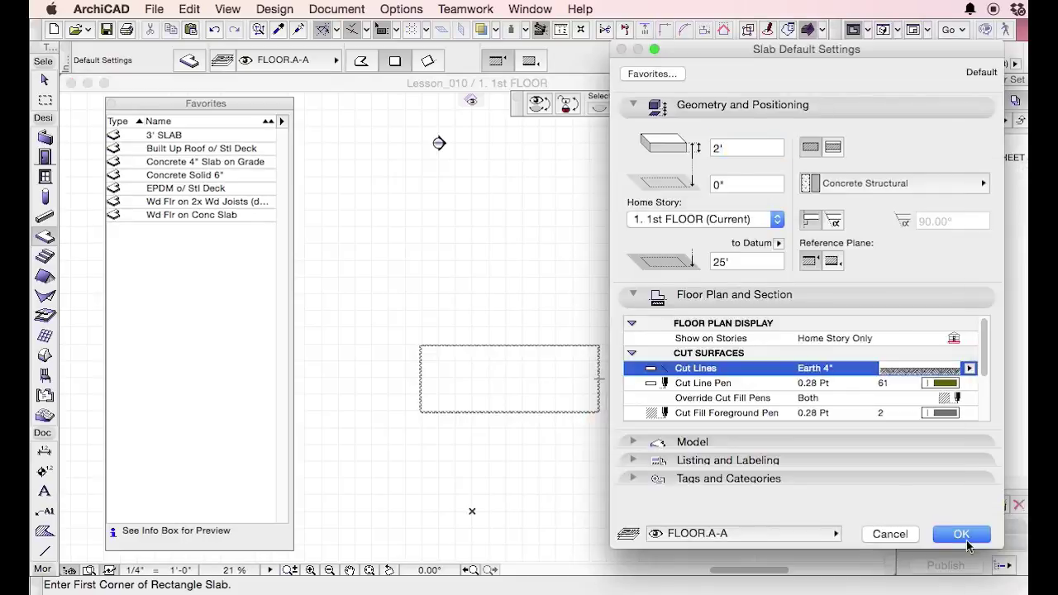
pyautogui.click(960, 534)
pyautogui.click(414, 220)
pyautogui.click(583, 347)
# Change the uncut lines of the newly drawn slab from the wave to the earth-pattern line type.
pyautogui.scroll(5, 508, 272)
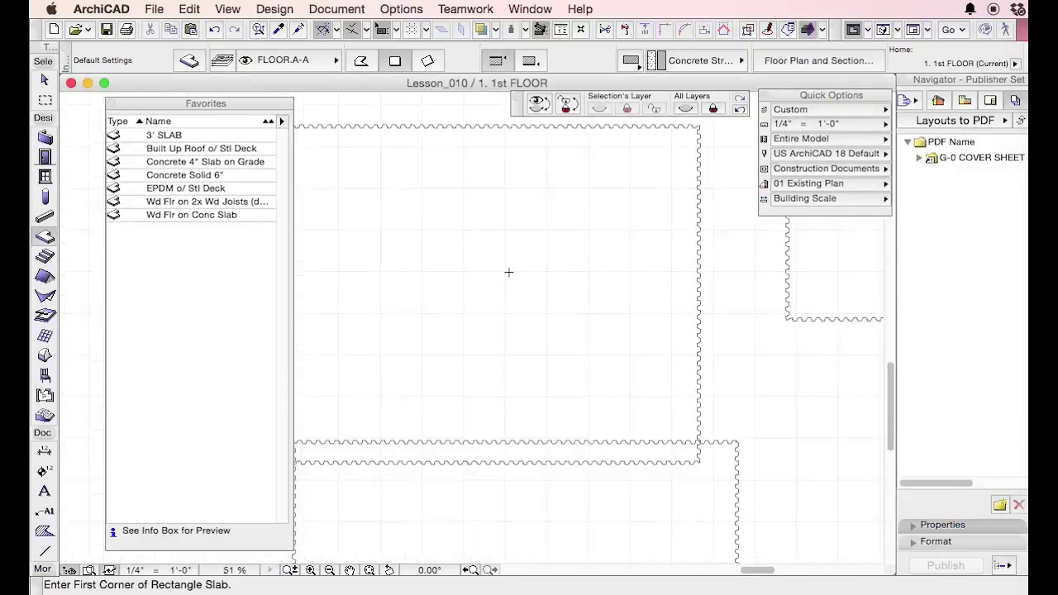
pyautogui.press('super+a')
pyautogui.press('super+t')
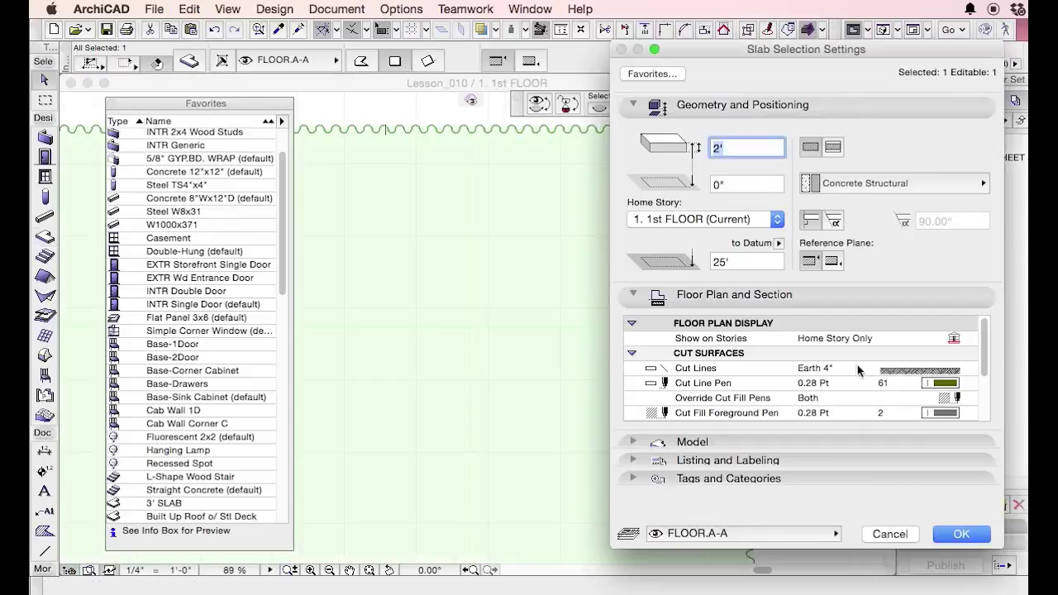
pyautogui.scroll(-3, 946, 374)
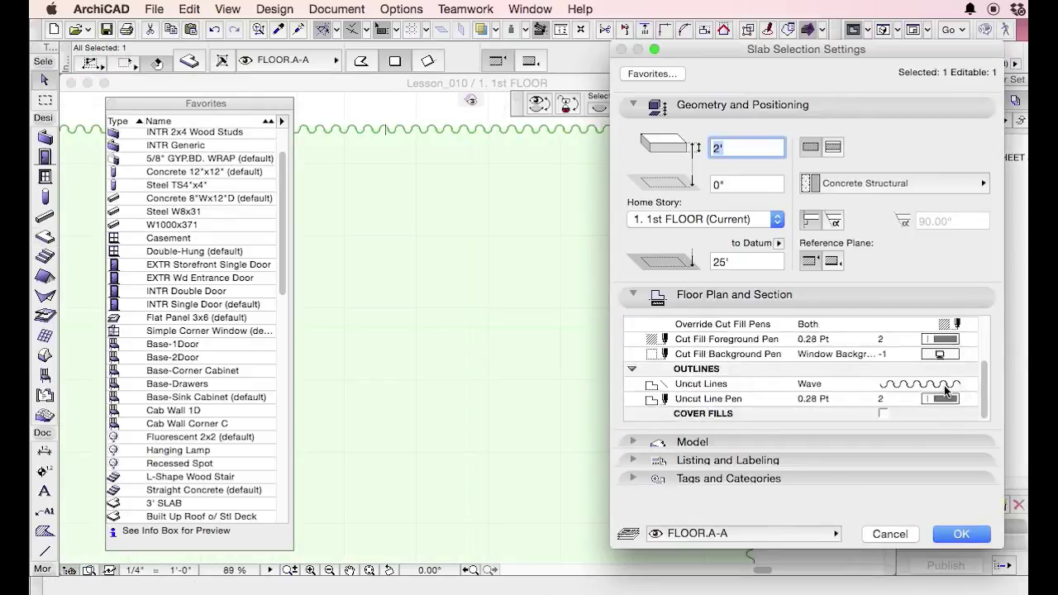
pyautogui.click(945, 385)
pyautogui.click(998, 558)
pyautogui.click(959, 534)
pyautogui.click(761, 289)
pyautogui.scroll(-5, 612, 152)
# Transfer the settings of the earth-outlined slab to the large slab below the building.
pyautogui.click(428, 272)
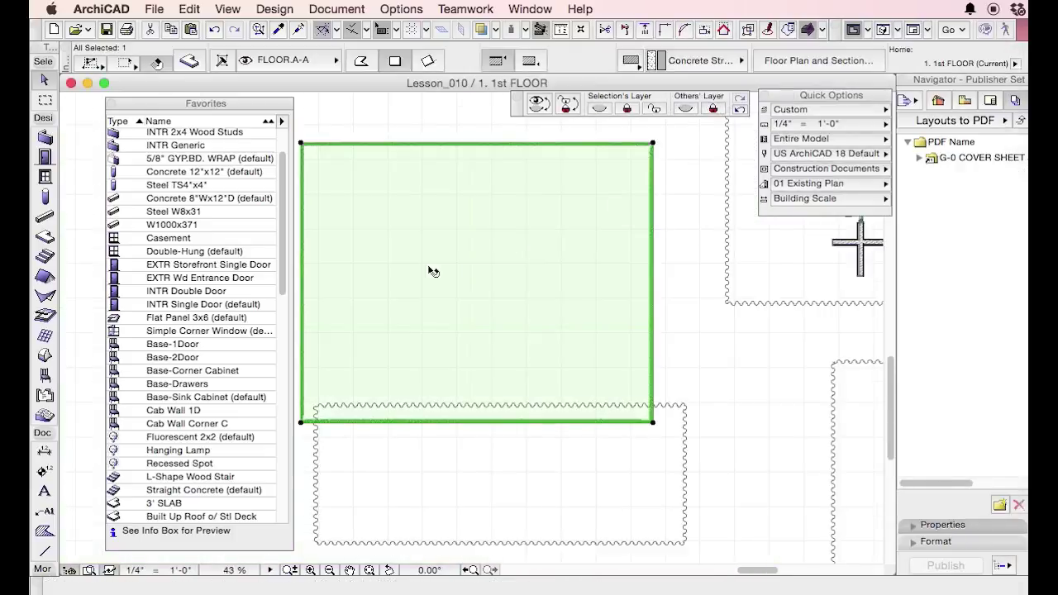
pyautogui.scroll(-6, 484, 248)
pyautogui.scroll(5, 562, 326)
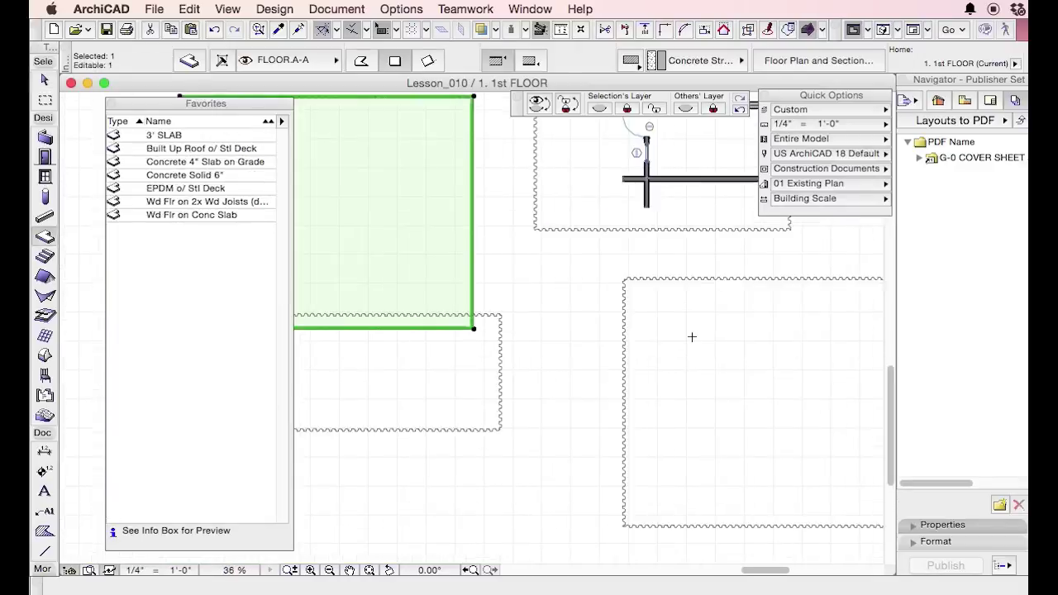
pyautogui.scroll(10, 554, 272)
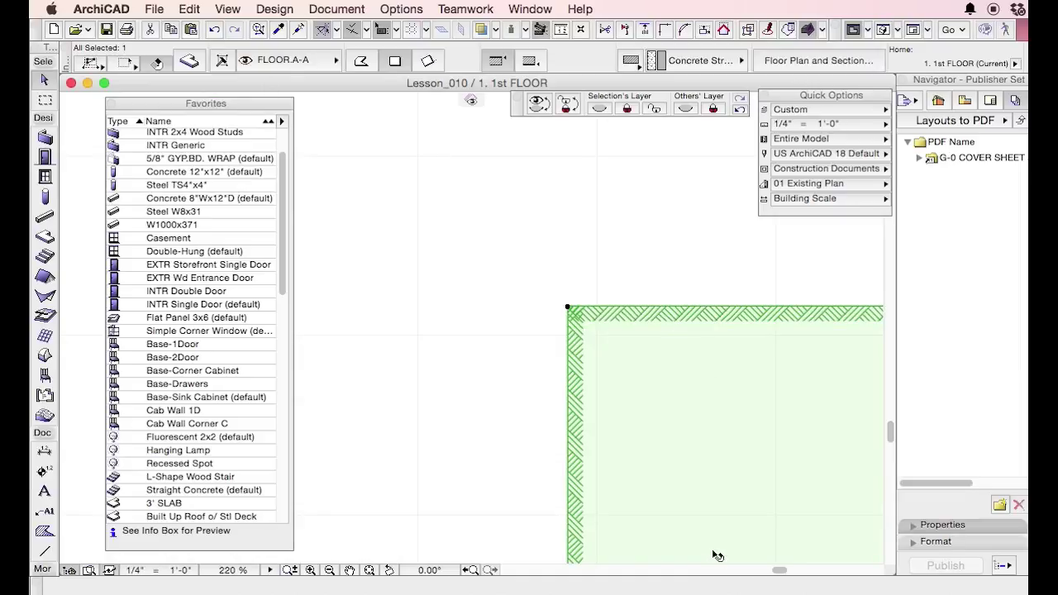
pyautogui.keyDown('alt'); pyautogui.click(713, 448); pyautogui.keyUp('alt')
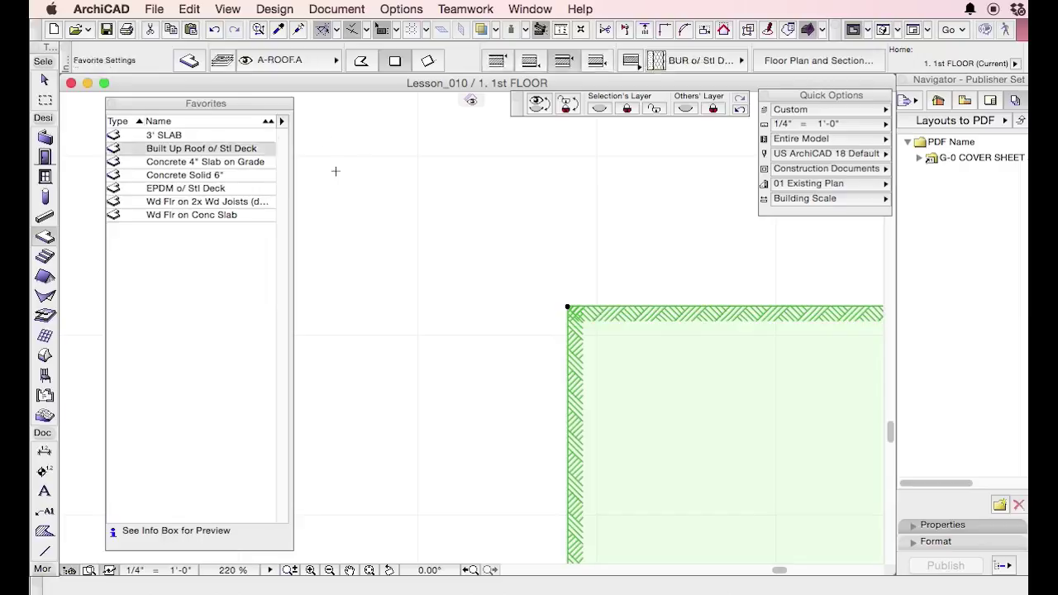
pyautogui.press('Escape')
pyautogui.press('Escape')
pyautogui.scroll(-5, 587, 248)
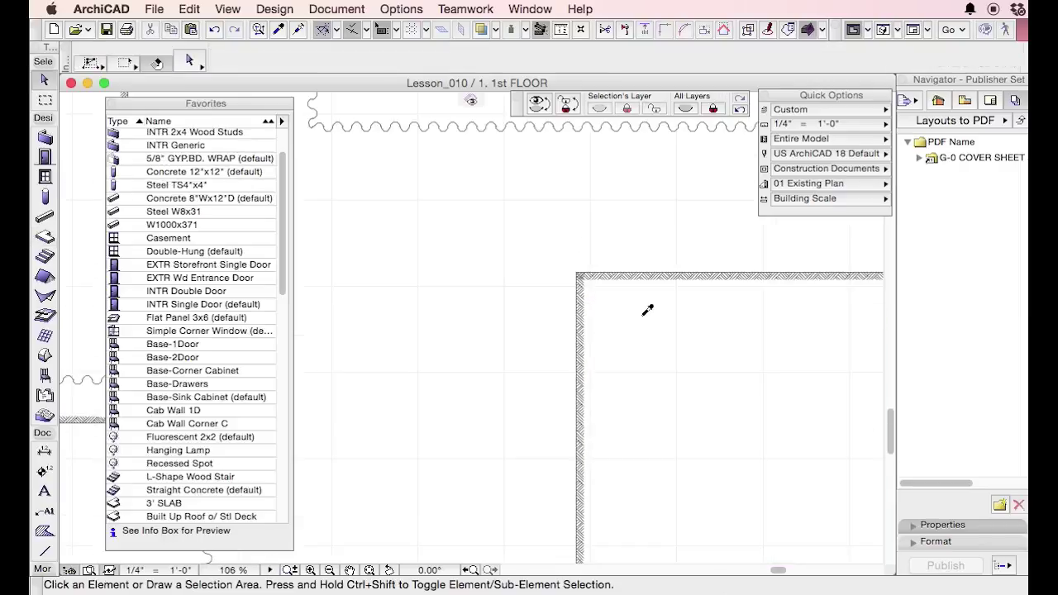
# Apply the 3' SLAB favorite to the large earth-outlined slab below the building.
pyautogui.click(614, 286)
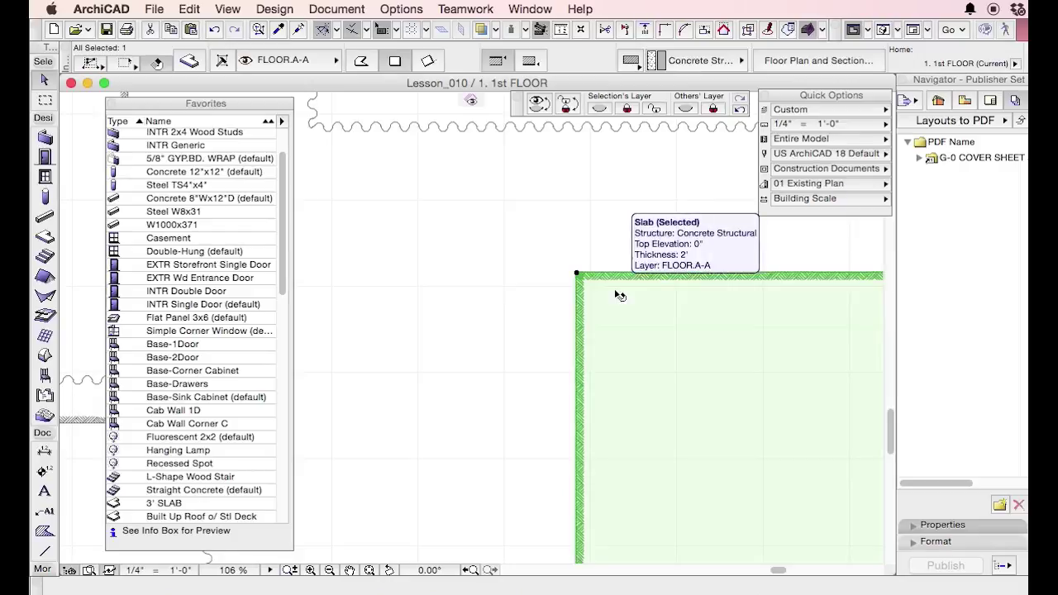
pyautogui.click(618, 292)
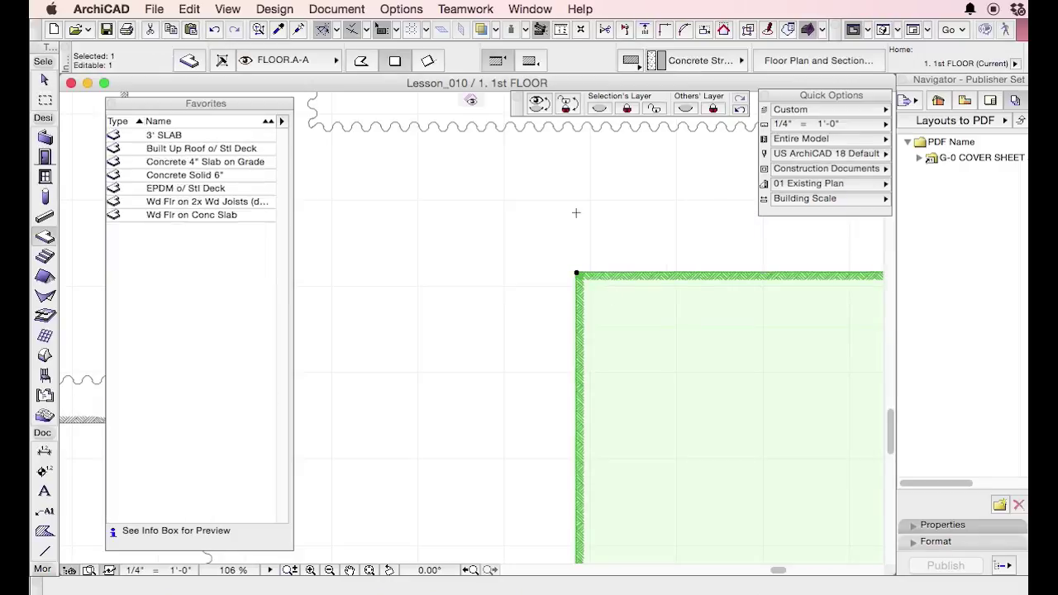
pyautogui.click(271, 147)
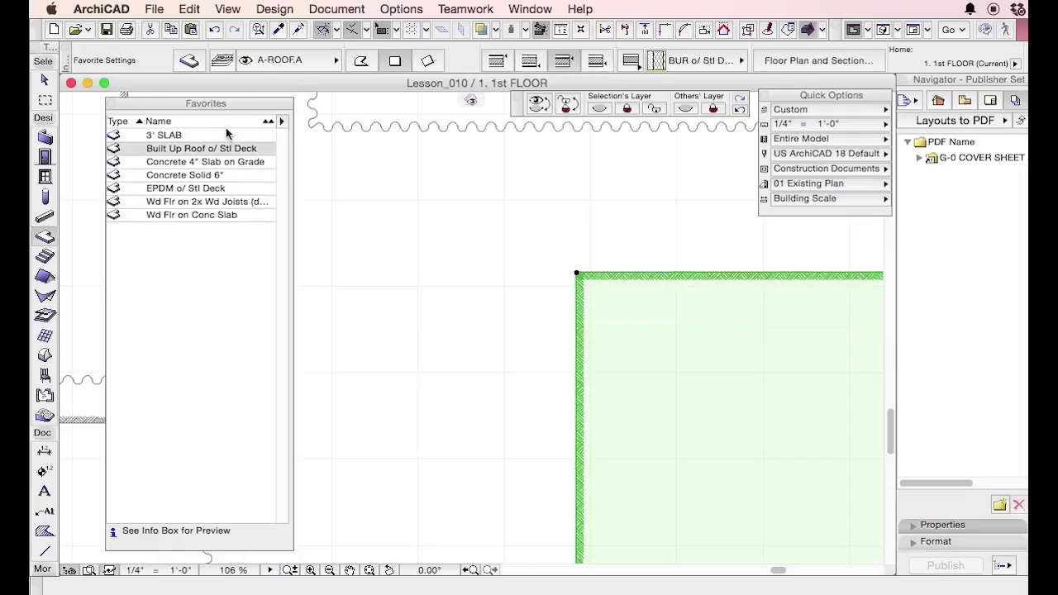
pyautogui.doubleClick(174, 139)
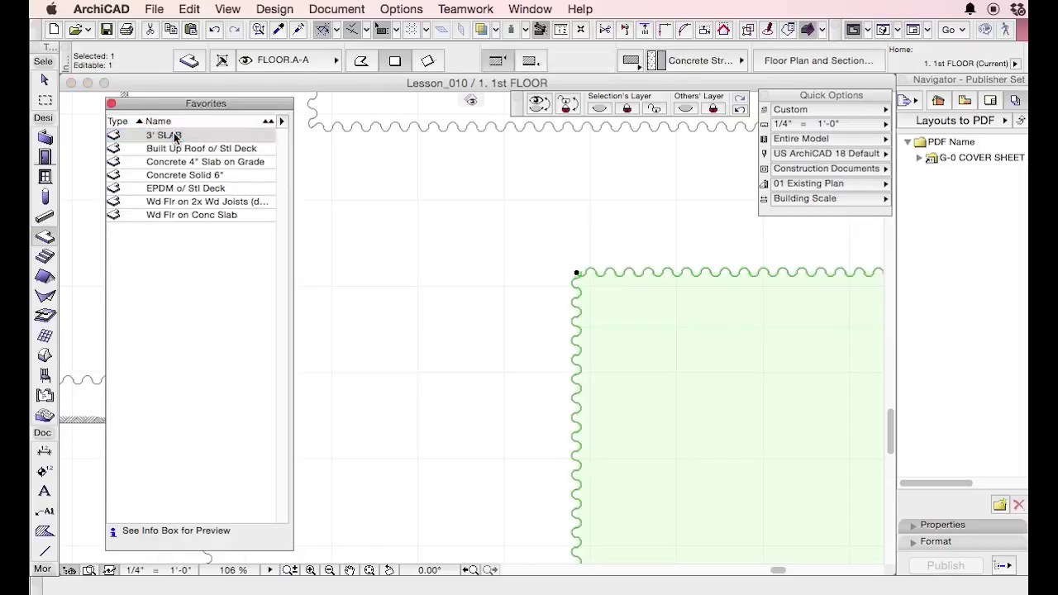
pyautogui.scroll(-5, 682, 290)
pyautogui.scroll(8, 668, 293)
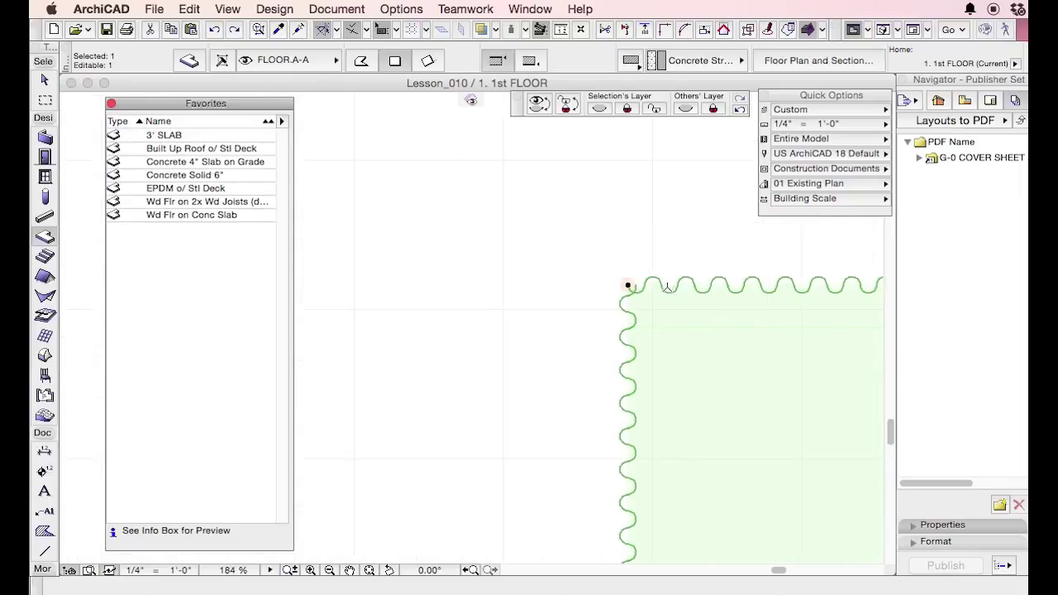
# Undo applying the favorite to the large slab and clear the selection.
pyautogui.press('super+z')
pyautogui.press('Escape')
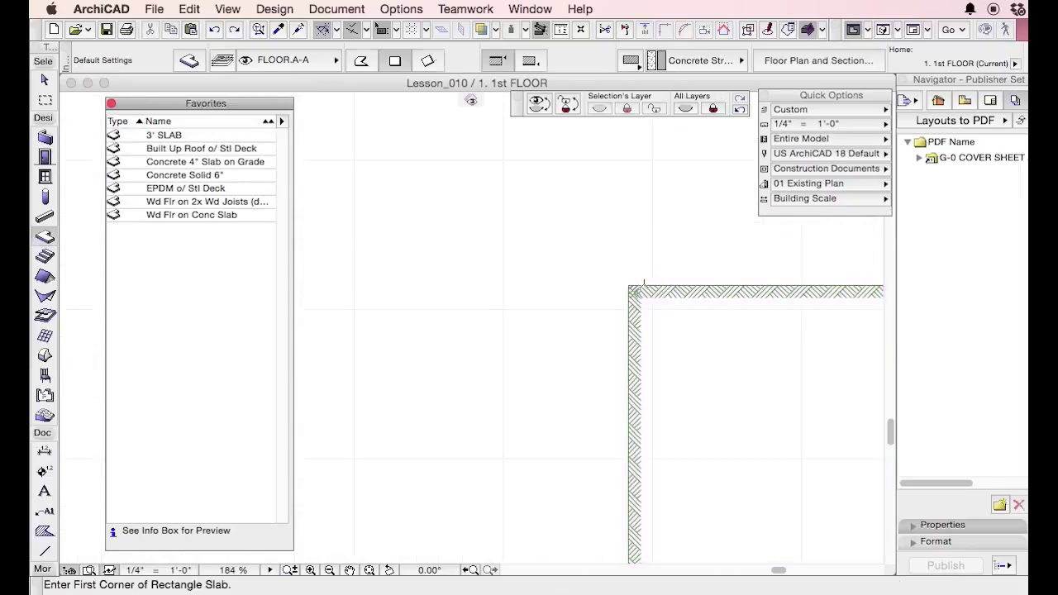
pyautogui.press('Escape')
# Select the large slab below the building again and reapply the 3' SLAB favorite to it.
pyautogui.click(671, 321)
pyautogui.keyDown('alt'); pyautogui.click(697, 318); pyautogui.keyUp('alt')
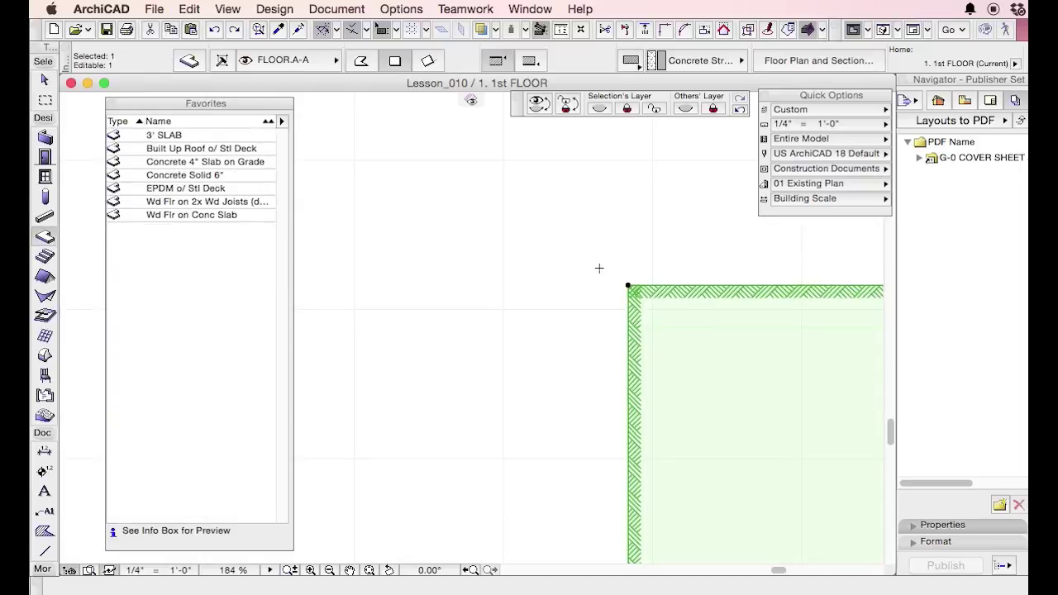
pyautogui.click(166, 136)
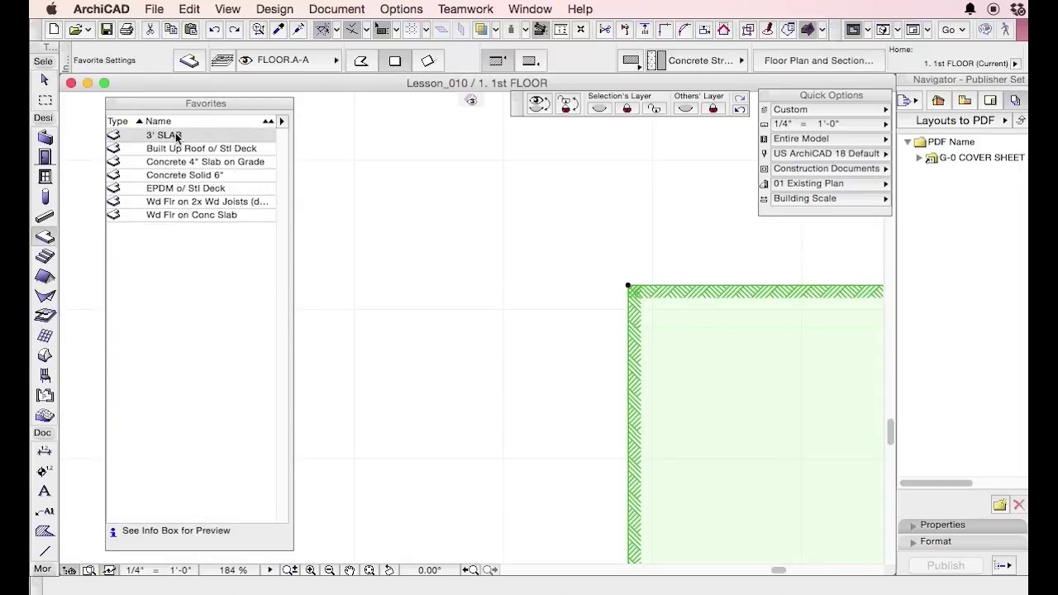
pyautogui.doubleClick(176, 134)
pyautogui.scroll(-5, 562, 189)
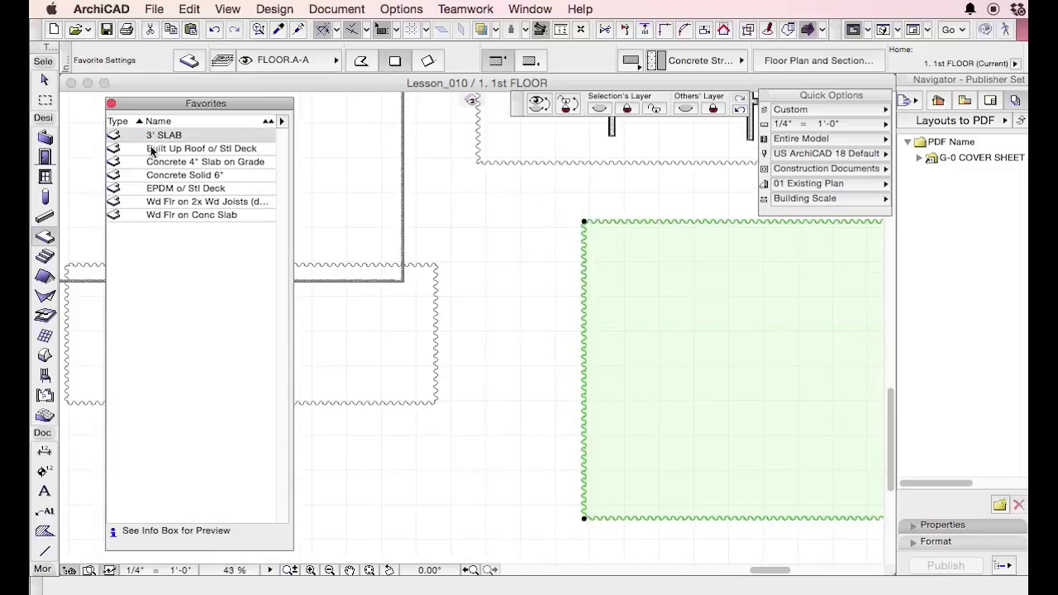
# Select the remaining earth-outlined slab and pick up its settings as the Slab tool defaults.
pyautogui.scroll(5, 415, 183)
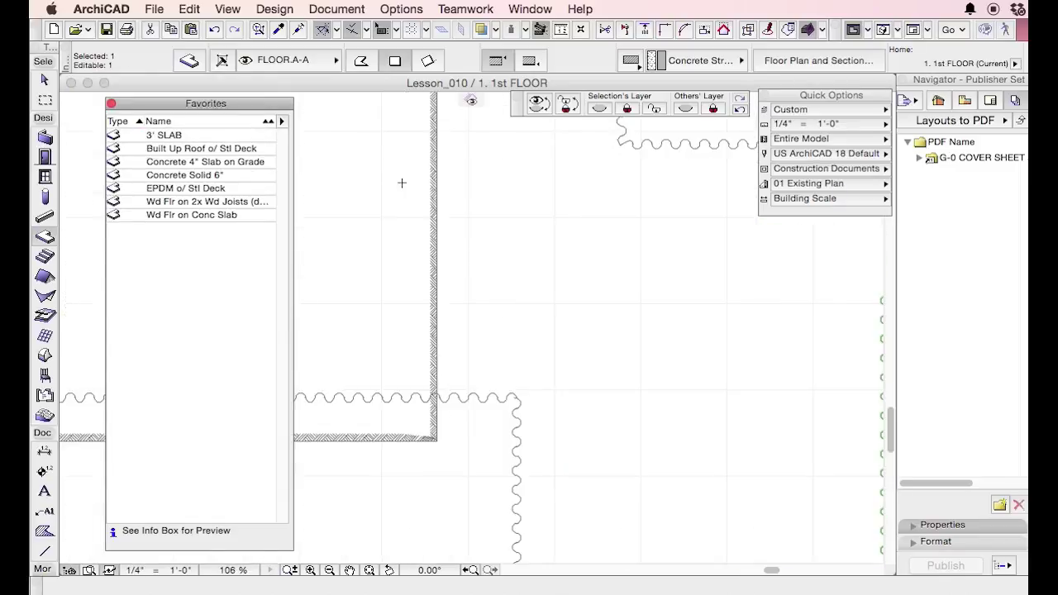
pyautogui.press('Escape')
pyautogui.press('Escape')
pyautogui.press('Escape')
pyautogui.click(422, 225)
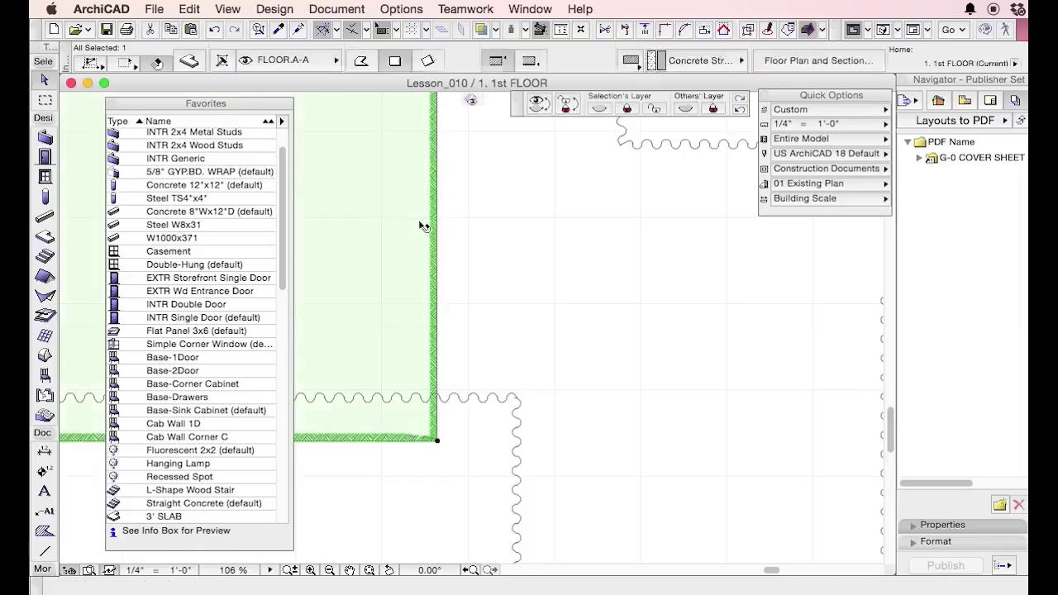
pyautogui.scroll(4, 421, 208)
pyautogui.keyDown('alt'); pyautogui.click(449, 220); pyautogui.keyUp('alt')
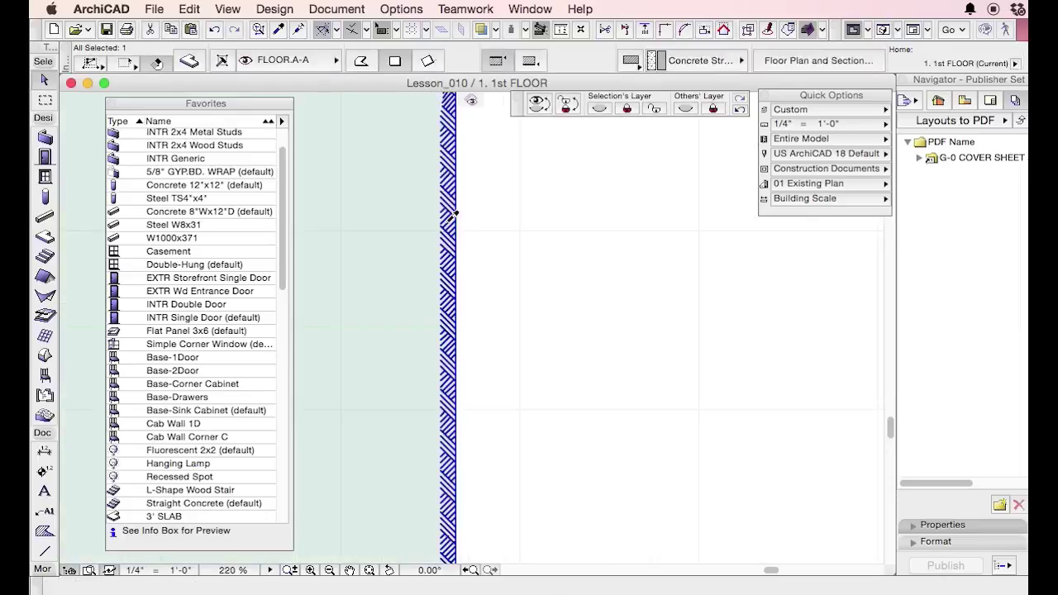
pyautogui.scroll(-4, 413, 189)
pyautogui.scroll(-4, 415, 256)
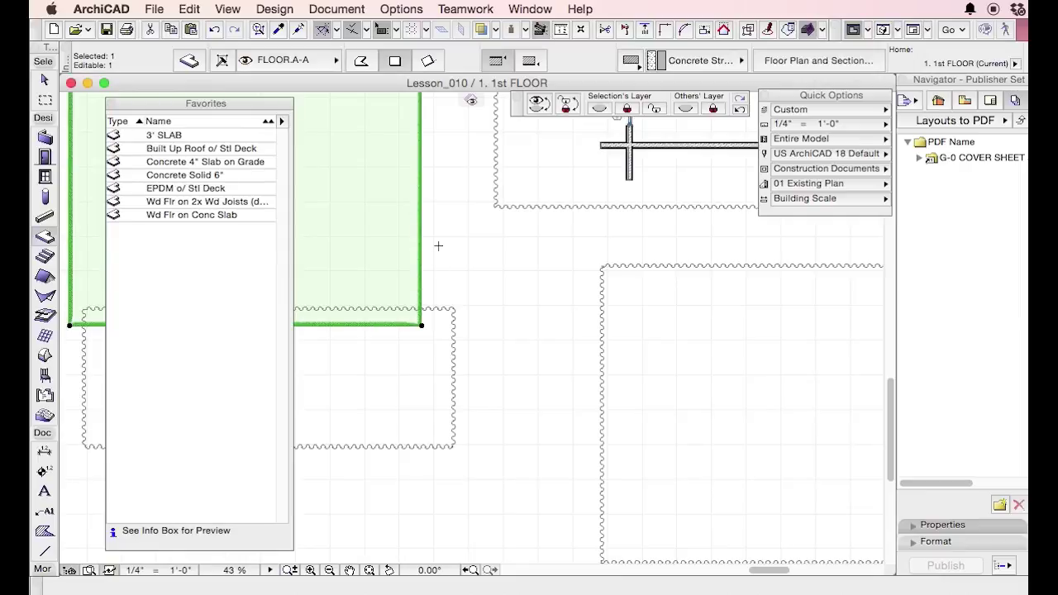
# Redefine the 3' SLAB favorite with the current default slab settings.
pyautogui.click(238, 134)
pyautogui.click(237, 134)
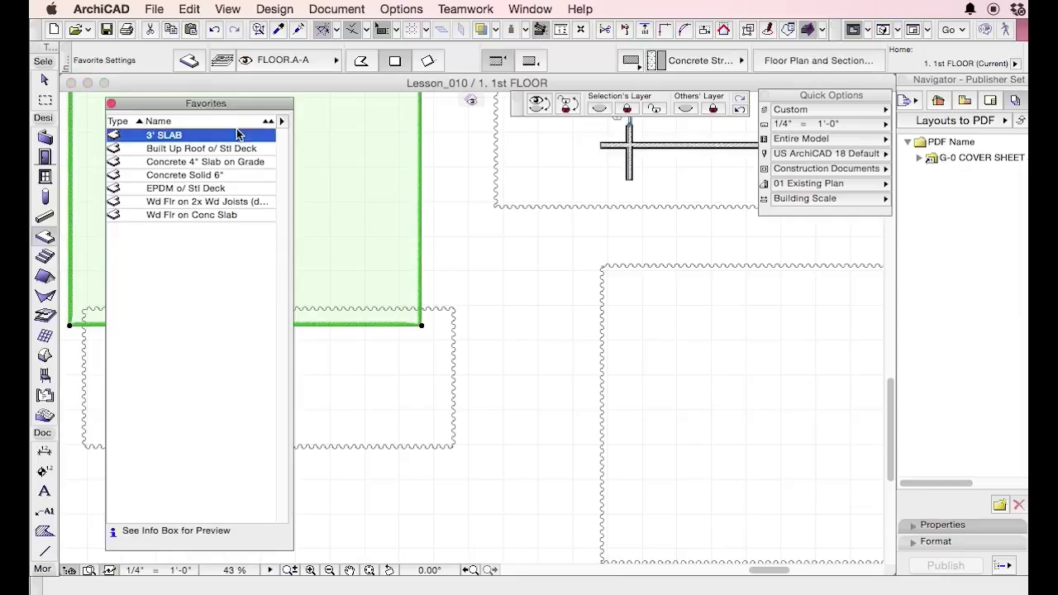
pyautogui.click(282, 121)
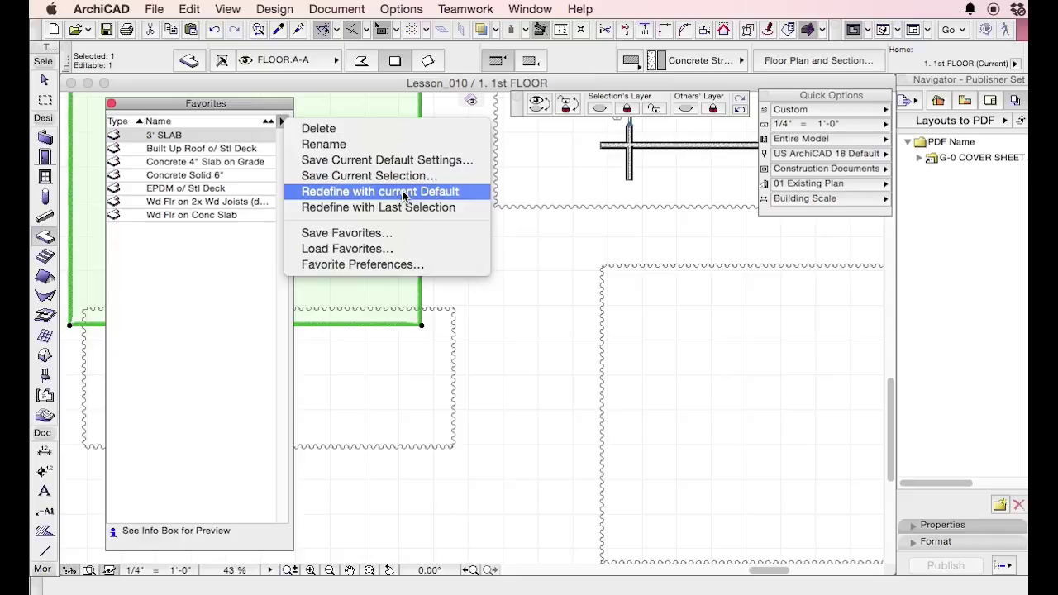
pyautogui.click(404, 195)
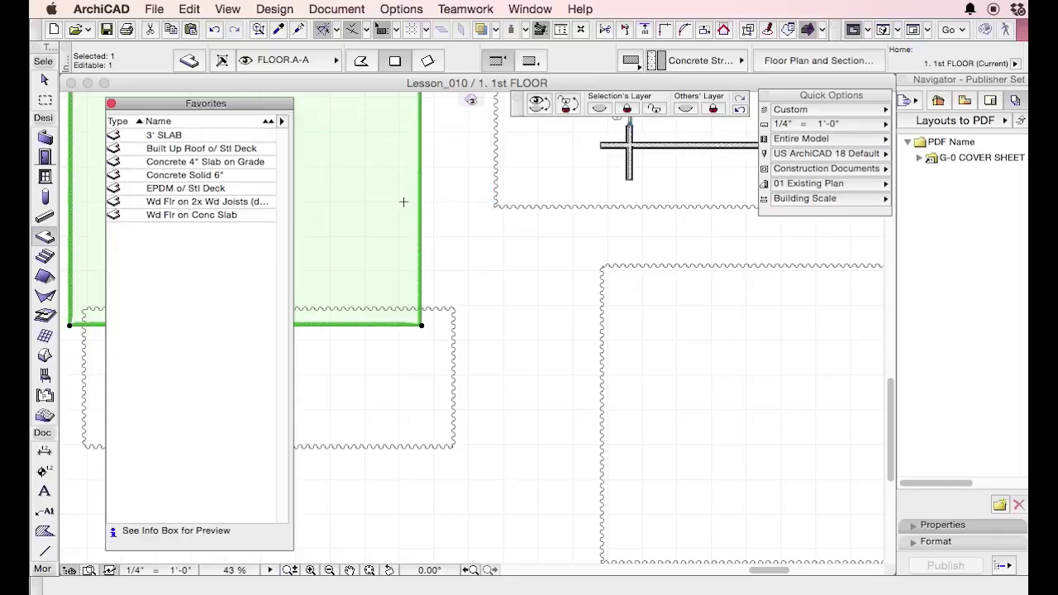
# Clear the selection and draw a small rectangular slab with the current default settings in the empty space between the larger slabs.
pyautogui.click(492, 296)
pyautogui.click(493, 301)
pyautogui.click(559, 402)
pyautogui.scroll(8, 553, 313)
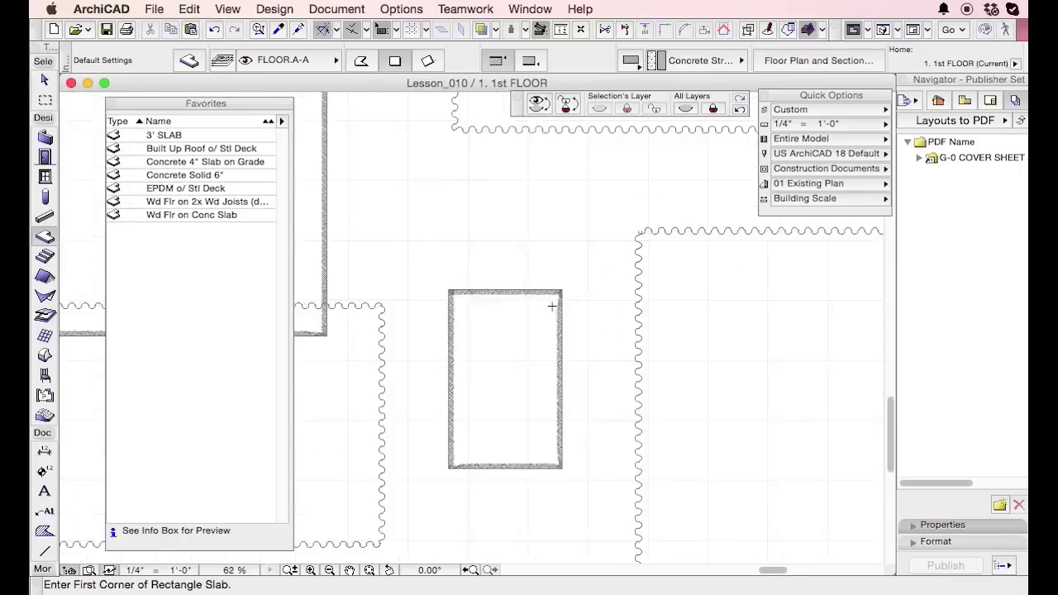
pyautogui.scroll(-8, 514, 306)
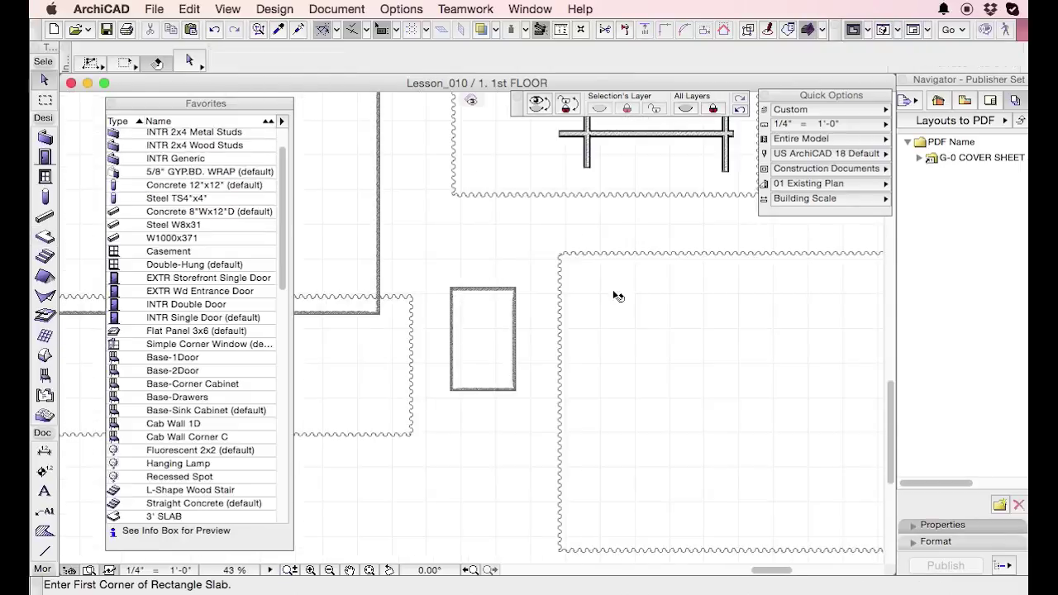
# Select the three wavy-outlined slabs and apply the 3' SLAB favorite to all of them.
pyautogui.keyDown('shift'); pyautogui.click(619, 296); pyautogui.keyUp('shift')
pyautogui.keyDown('alt'); pyautogui.click(614, 292); pyautogui.keyUp('alt')
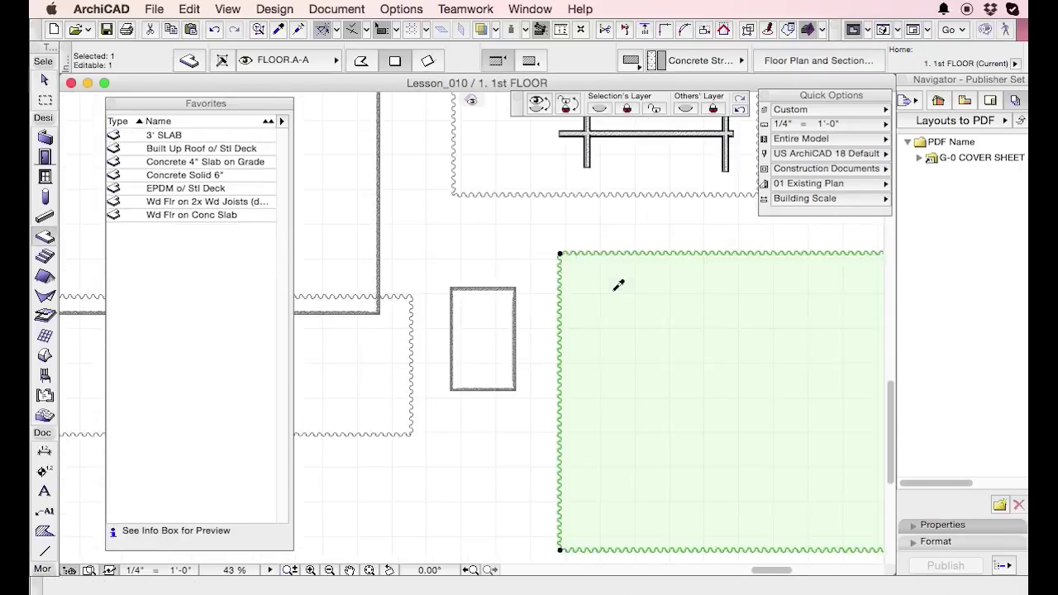
pyautogui.keyDown('shift'); pyautogui.click(521, 170); pyautogui.keyUp('shift')
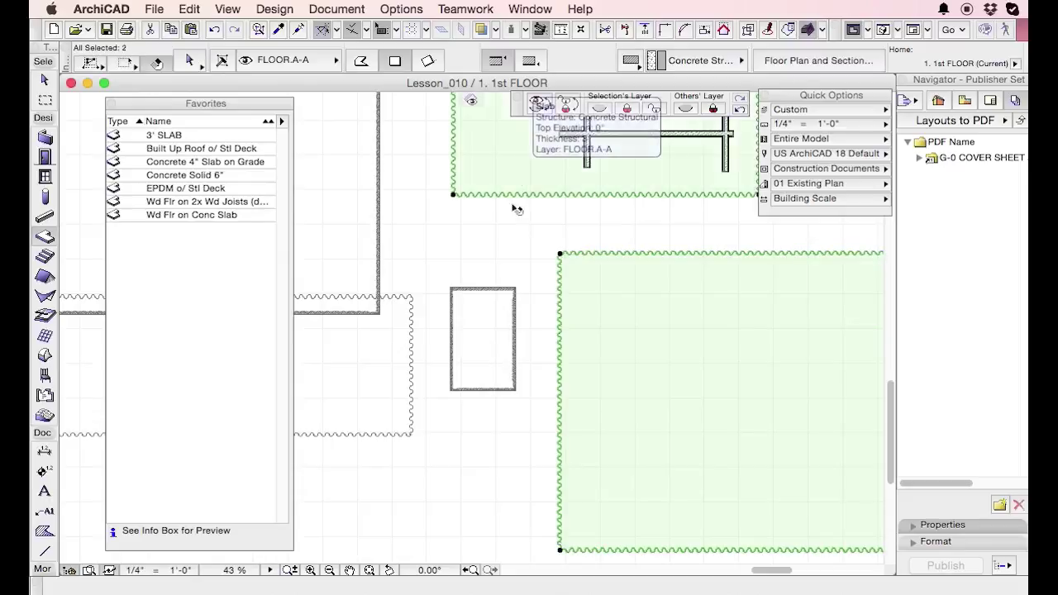
pyautogui.keyDown('shift'); pyautogui.click(397, 306); pyautogui.keyUp('shift')
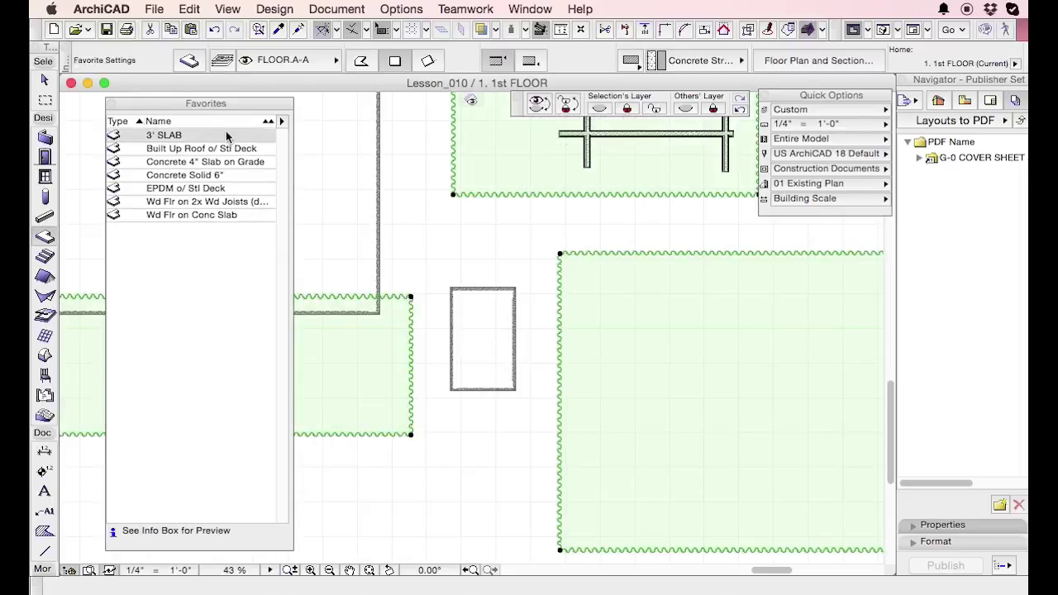
pyautogui.doubleClick(164, 135)
pyautogui.press('Escape')
pyautogui.press('Escape')
pyautogui.scroll(5, 496, 254)
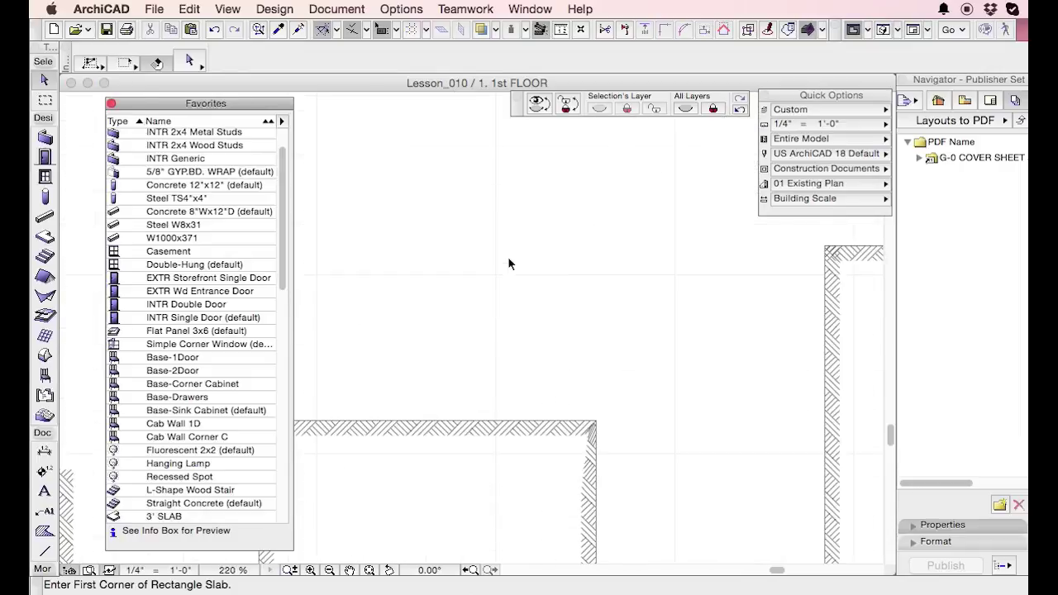
pyautogui.scroll(-5, 490, 242)
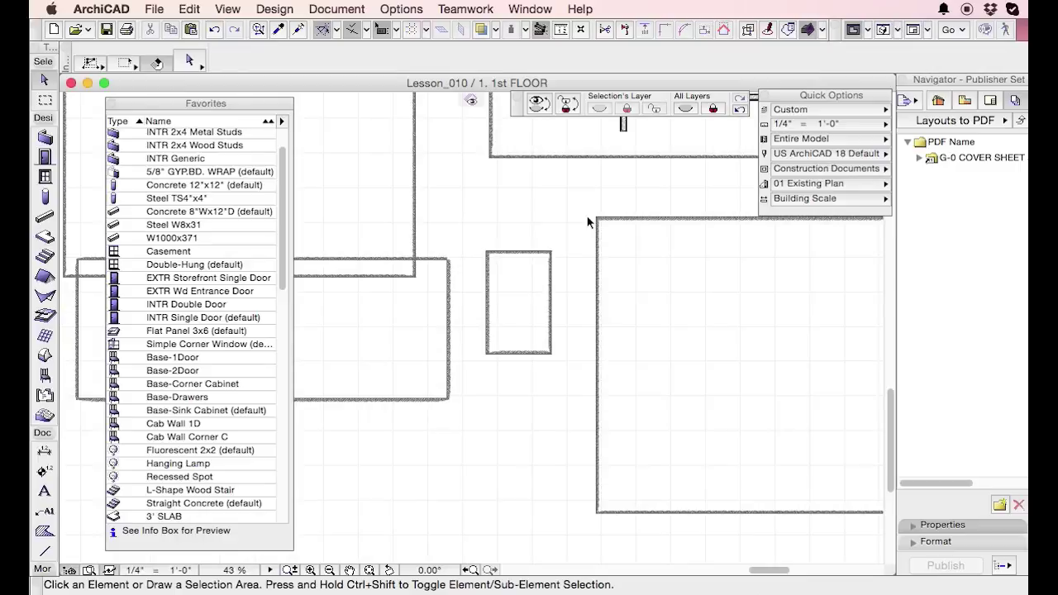
# Undo applying the favorite to the three slabs and clear the selection.
pyautogui.press('super+a')
pyautogui.scroll(3, 590, 219)
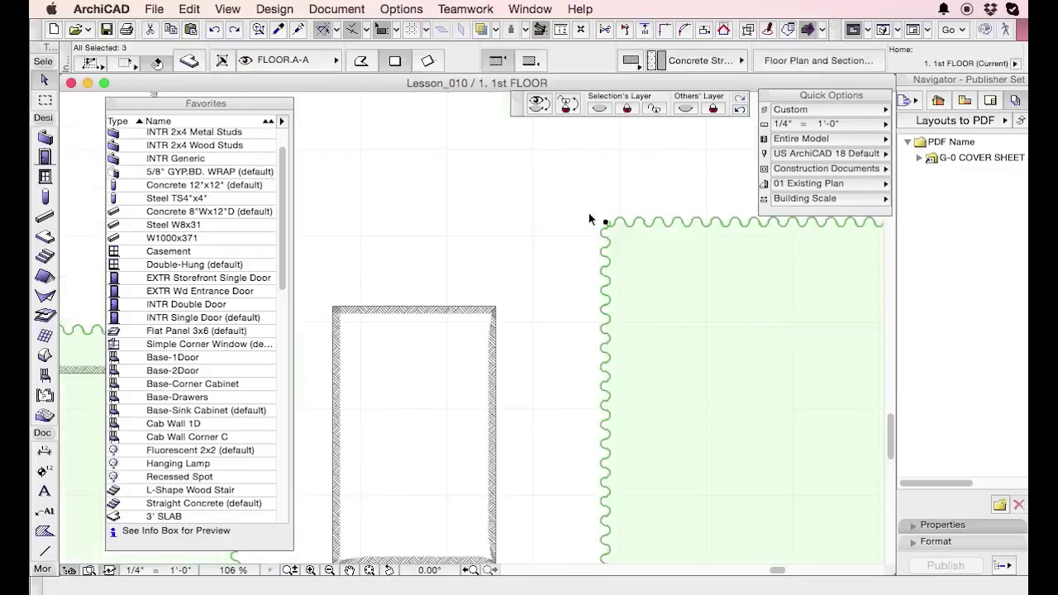
pyautogui.scroll(-2, 628, 225)
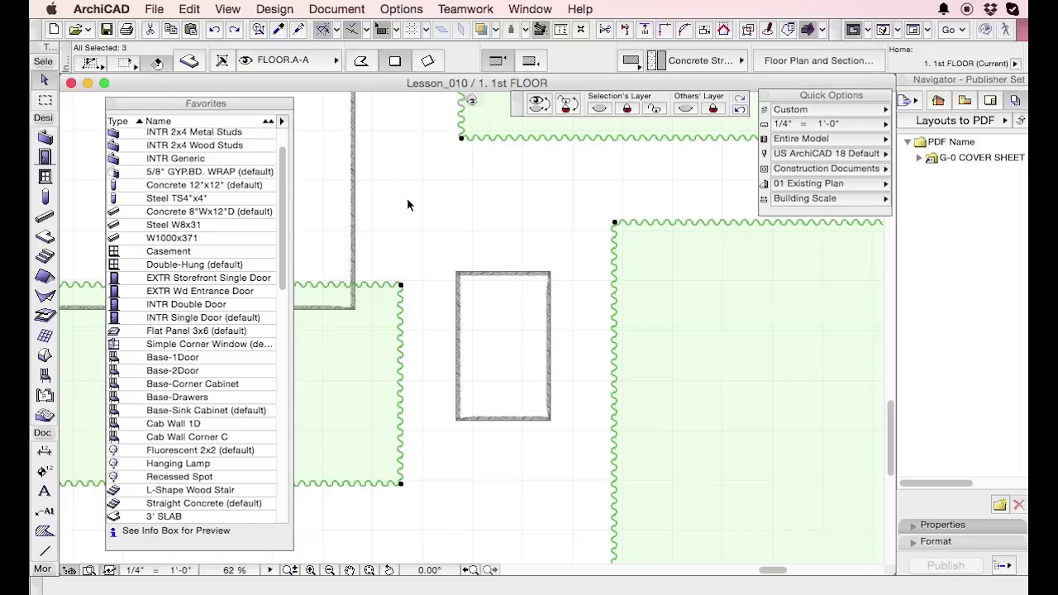
pyautogui.click(380, 213)
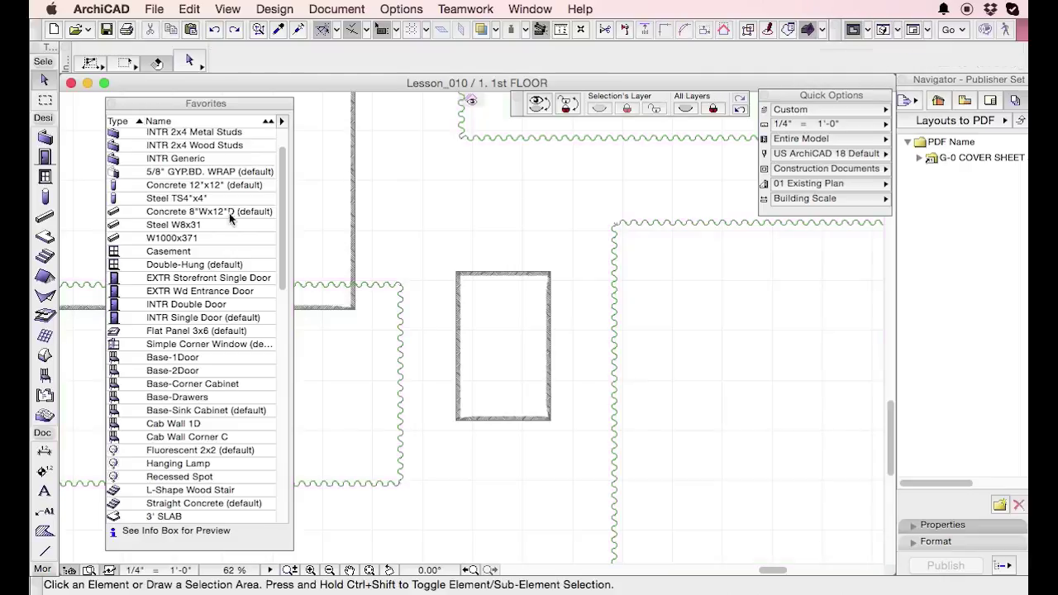
# Select all five slabs around the building and delete them.
pyautogui.scroll(-5, 483, 235)
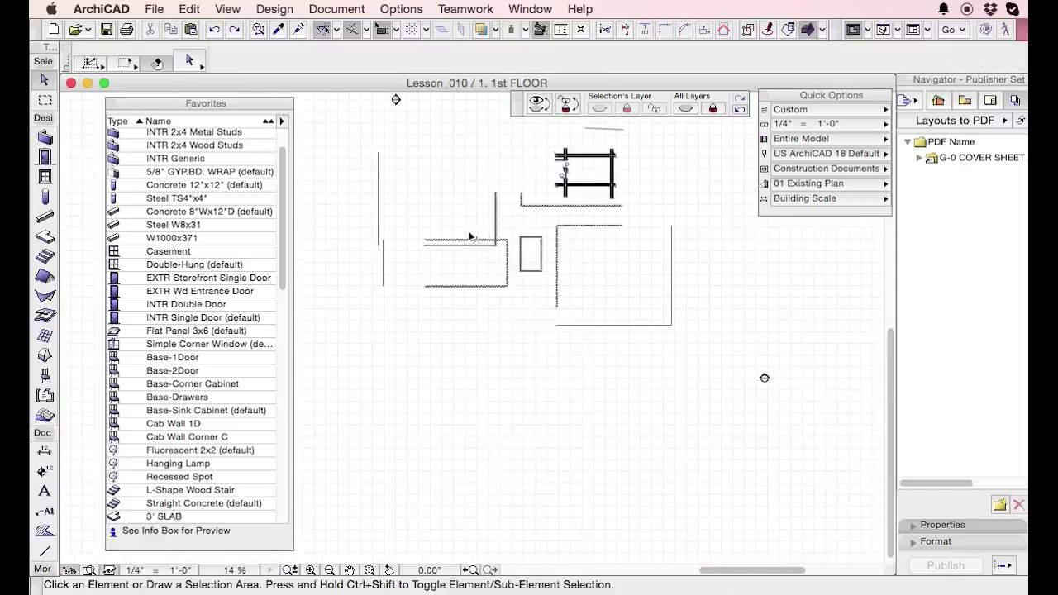
pyautogui.click(626, 357)
pyautogui.click(496, 218)
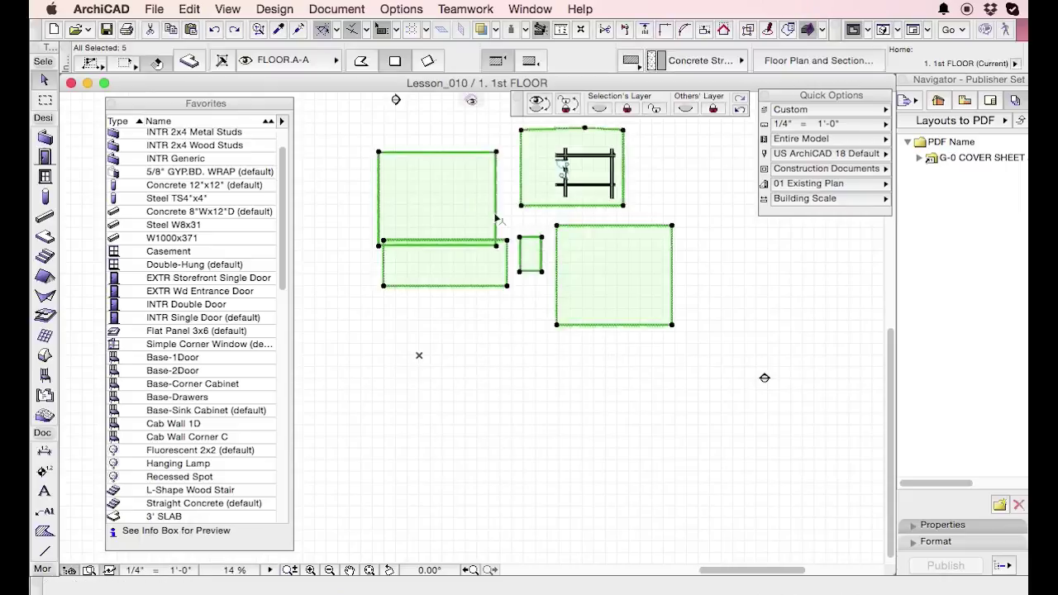
pyautogui.press('Delete')
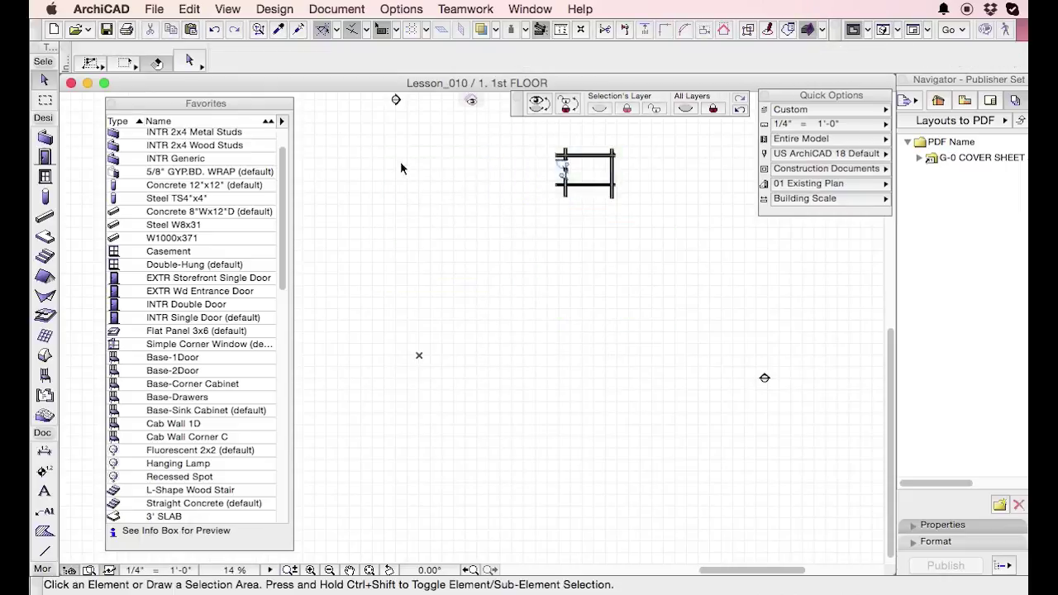
pyautogui.click(401, 9)
pyautogui.moveTo(397, 29)
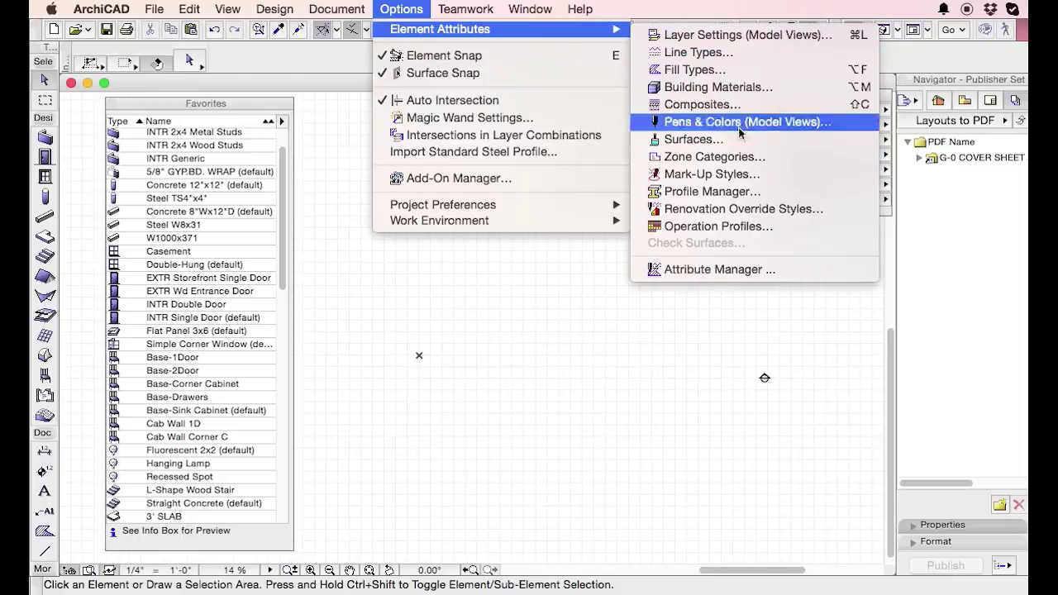
pyautogui.click(502, 315)
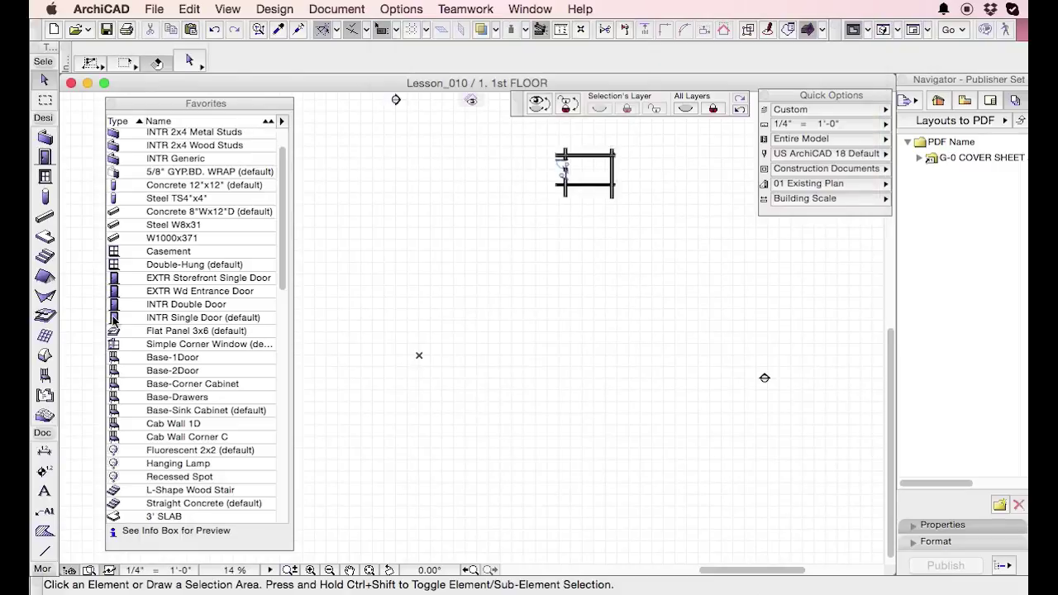
# Set the Object tool's default to Cabinet Base Cooktop+Oven 18 from the 12 30 00 Casework 18 library folder.
pyautogui.doubleClick(45, 375)
pyautogui.click(497, 248)
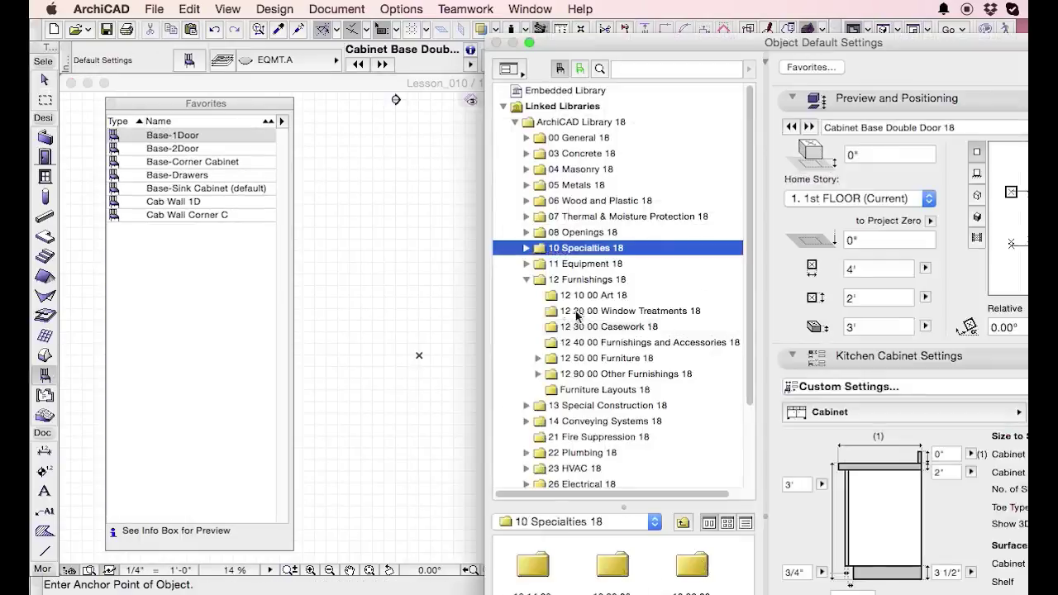
pyautogui.click(579, 298)
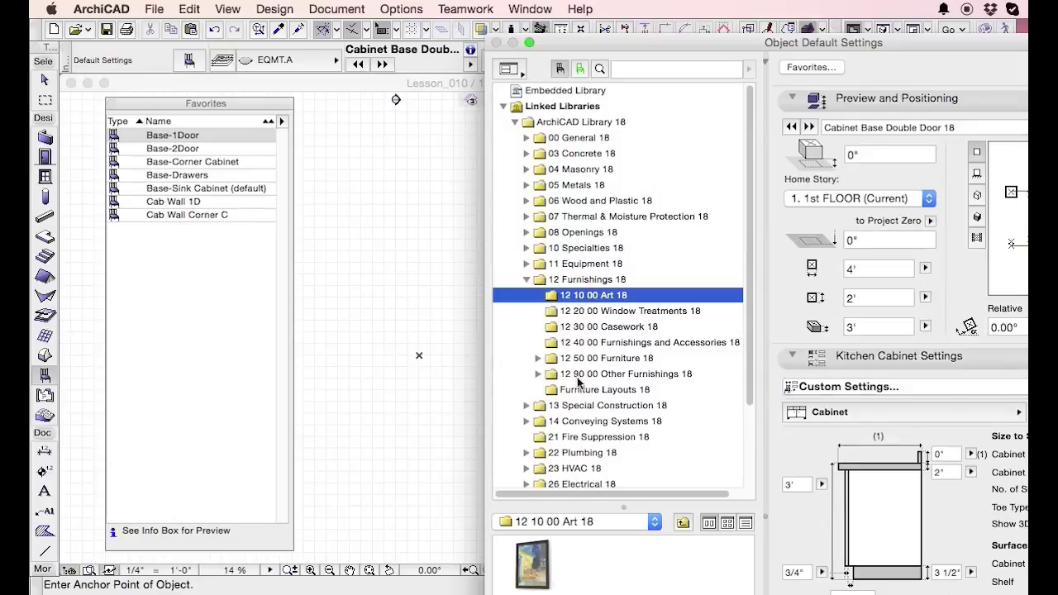
pyautogui.click(580, 327)
pyautogui.click(602, 544)
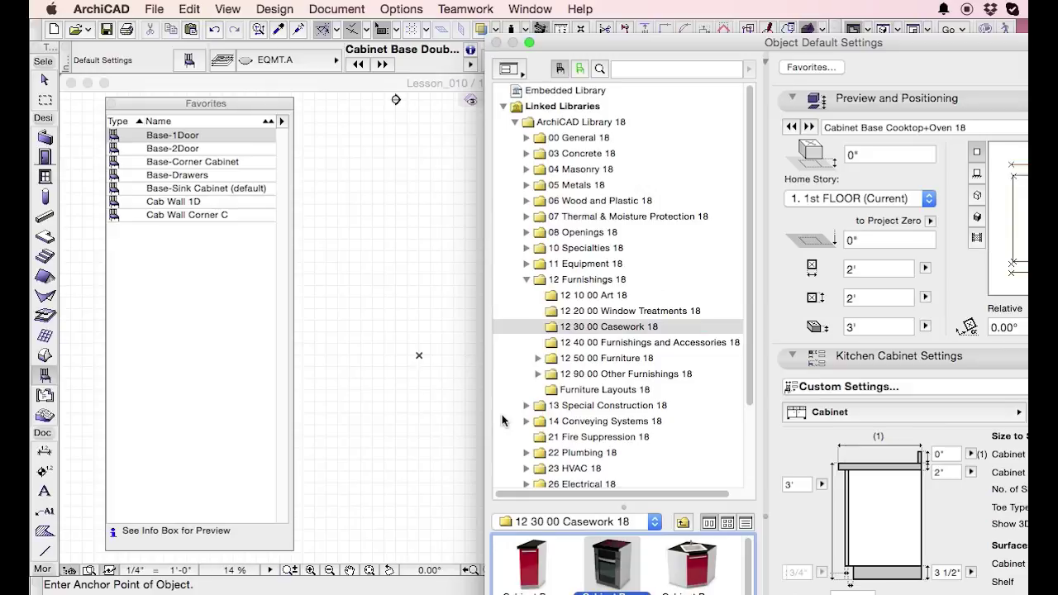
pyautogui.press('Return')
# Place the cooktop and oven cabinet horizontally in the empty plan area below the building.
pyautogui.scroll(3, 497, 228)
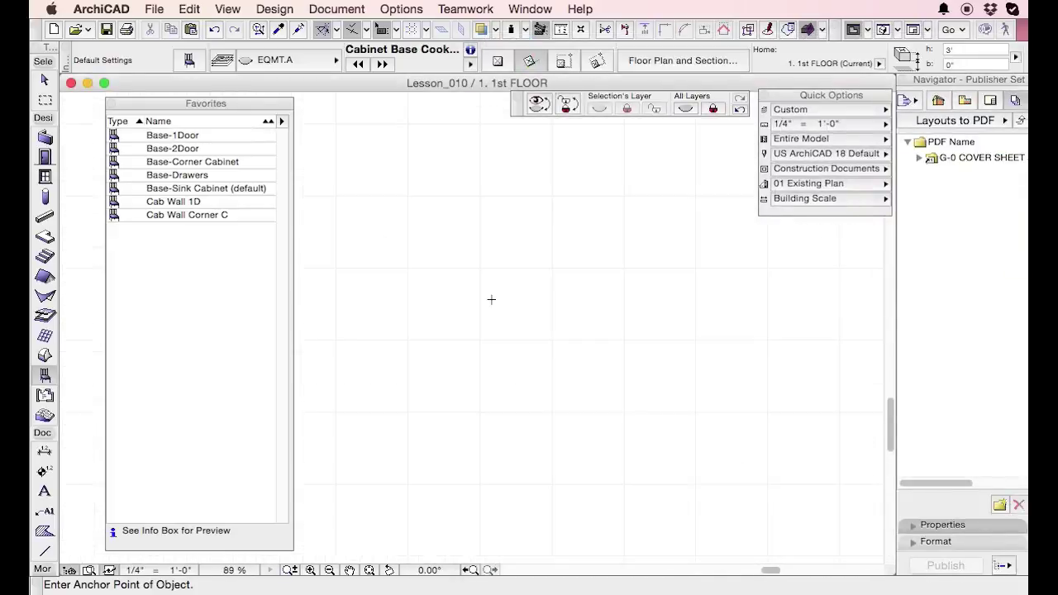
pyautogui.click(488, 299)
pyautogui.click(565, 432)
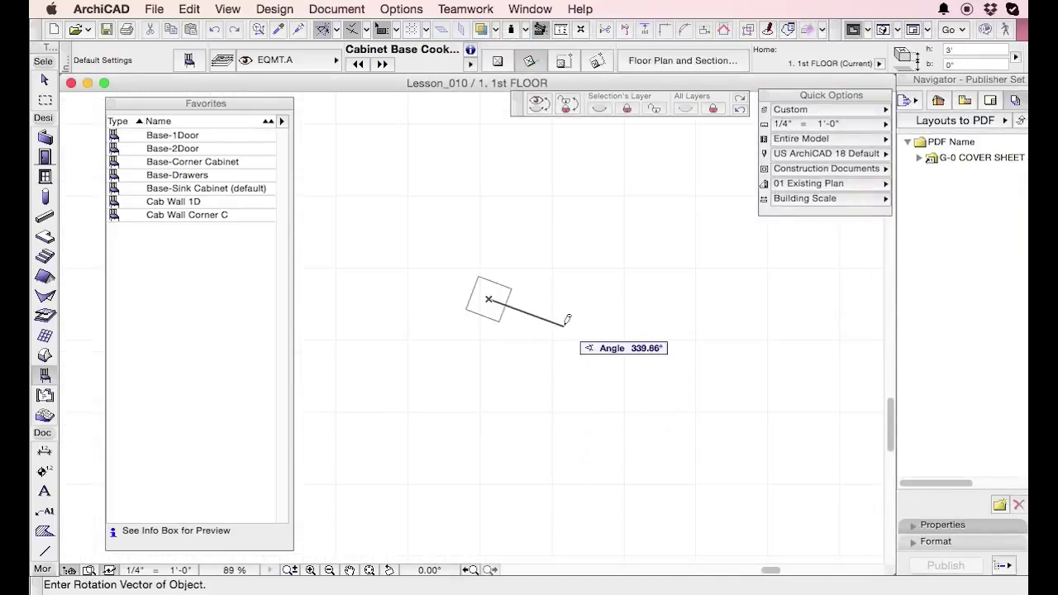
pyautogui.click(584, 298)
pyautogui.scroll(5, 473, 273)
pyautogui.press('Escape')
# Open the placed cabinet's selection settings and collapse the Preview and Positioning and Model sections.
pyautogui.click(514, 337)
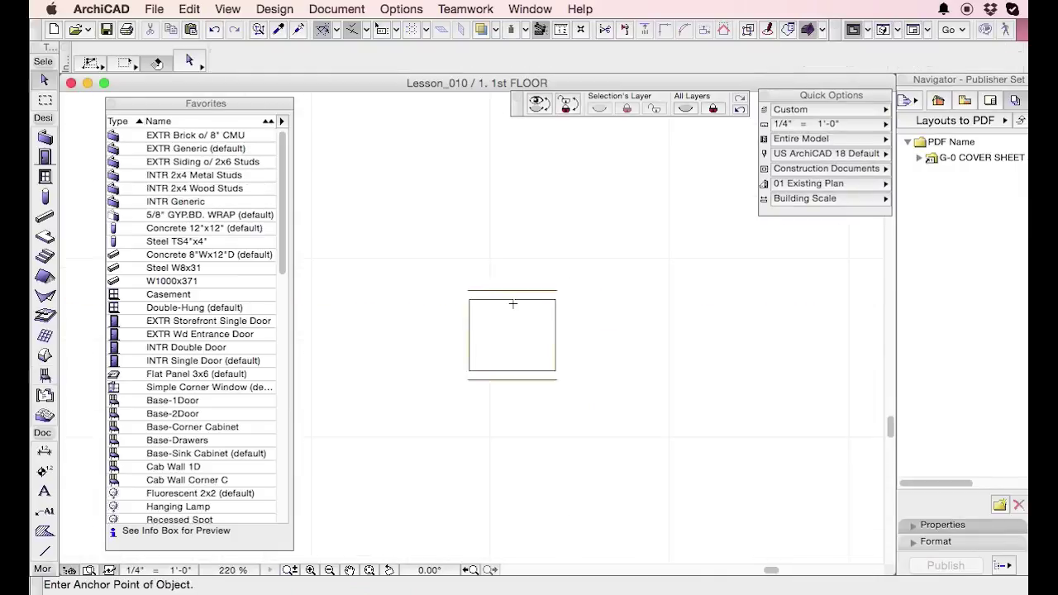
pyautogui.press('super+t')
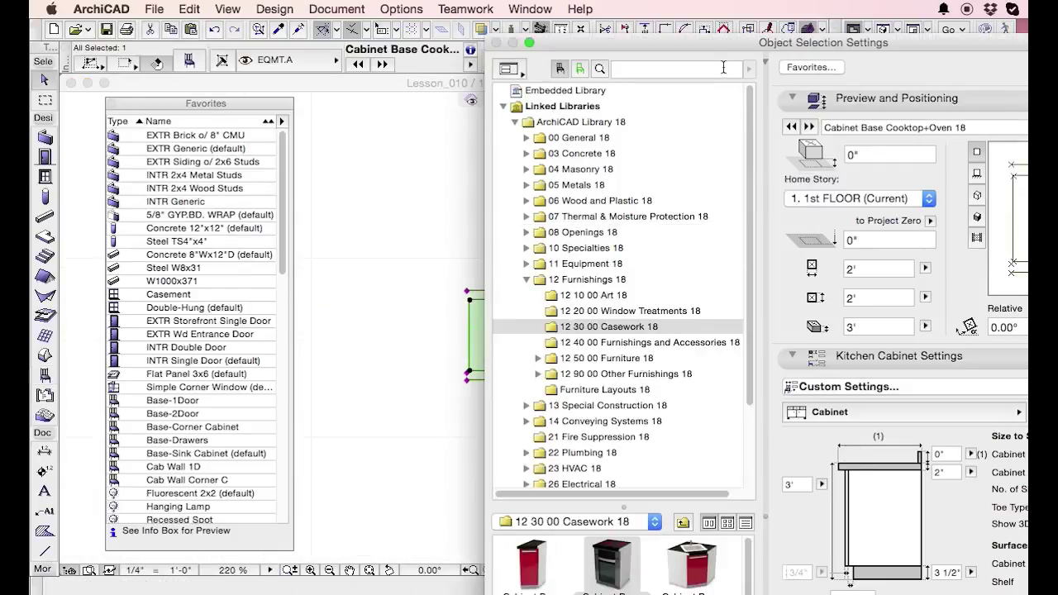
pyautogui.click(792, 97)
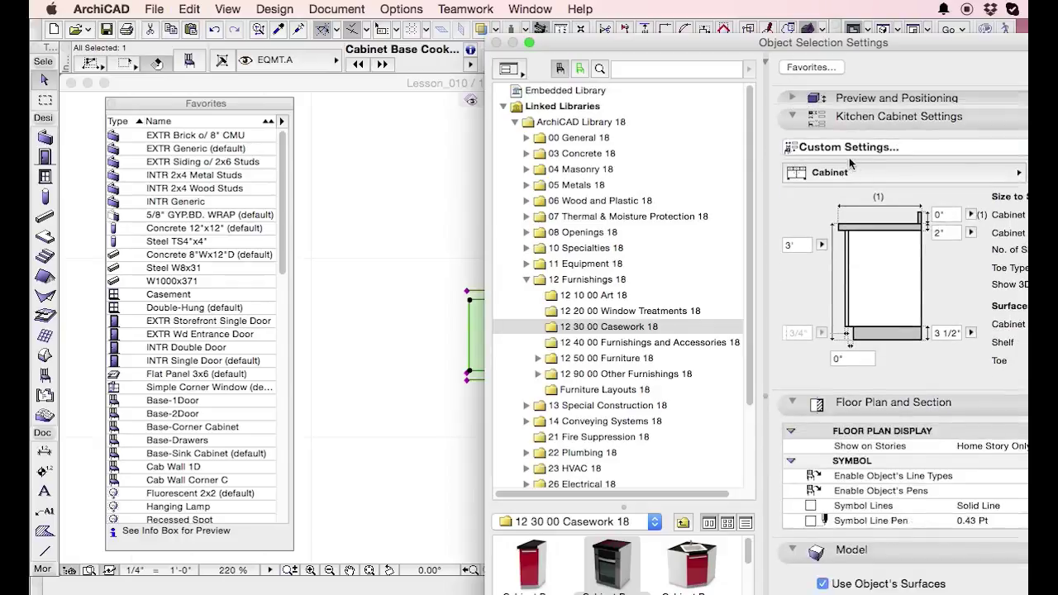
pyautogui.moveTo(882, 42); pyautogui.dragTo(610, 18)
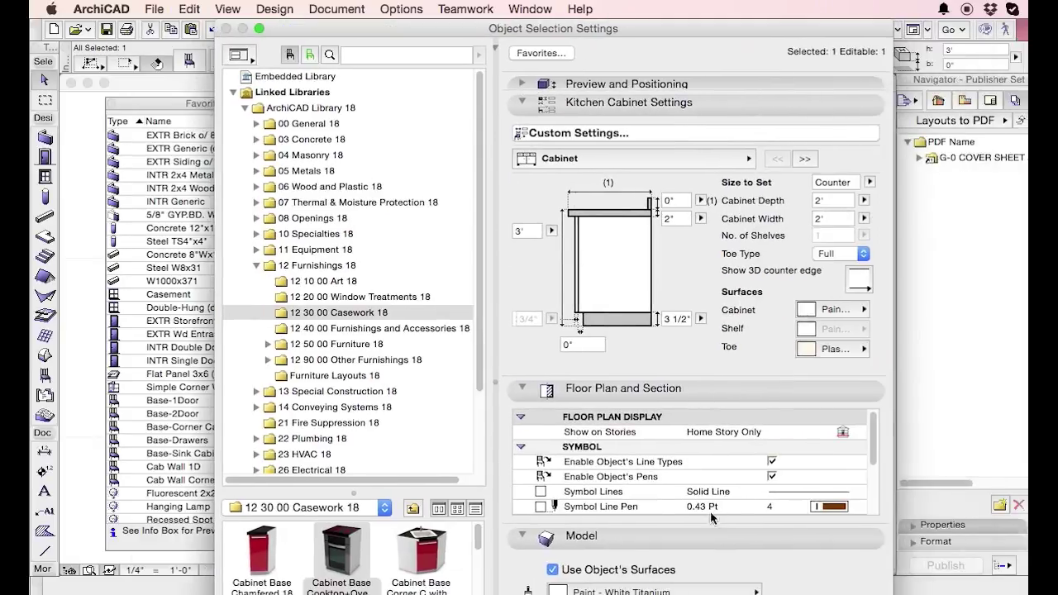
pyautogui.click(708, 532)
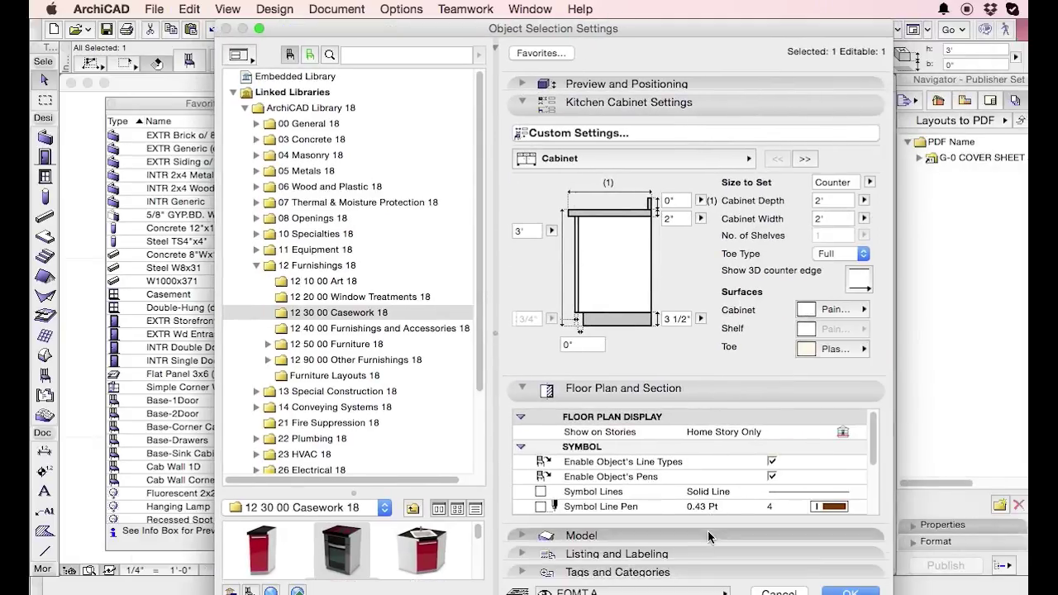
# Choose new surfaces for Oven Door 1 and Oven Door 2 in the cabinet's oven door settings.
pyautogui.click(806, 159)
pyautogui.click(808, 159)
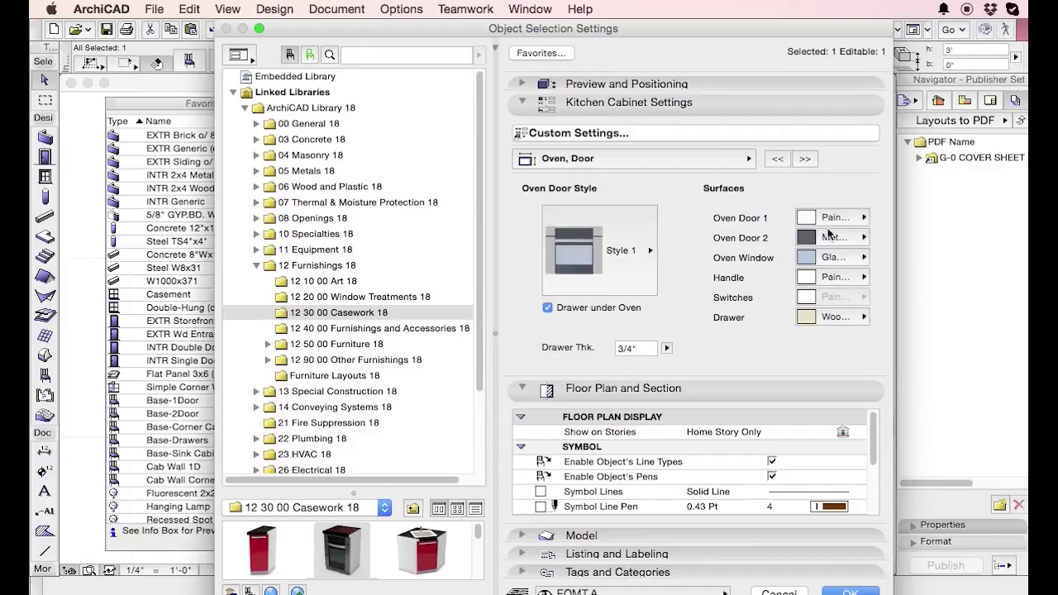
pyautogui.click(837, 218)
pyautogui.click(926, 268)
pyautogui.click(835, 238)
pyautogui.click(940, 340)
# Set the cabinet's Edge Visibility to show all four edges in its Appearance settings and apply the changes.
pyautogui.click(807, 161)
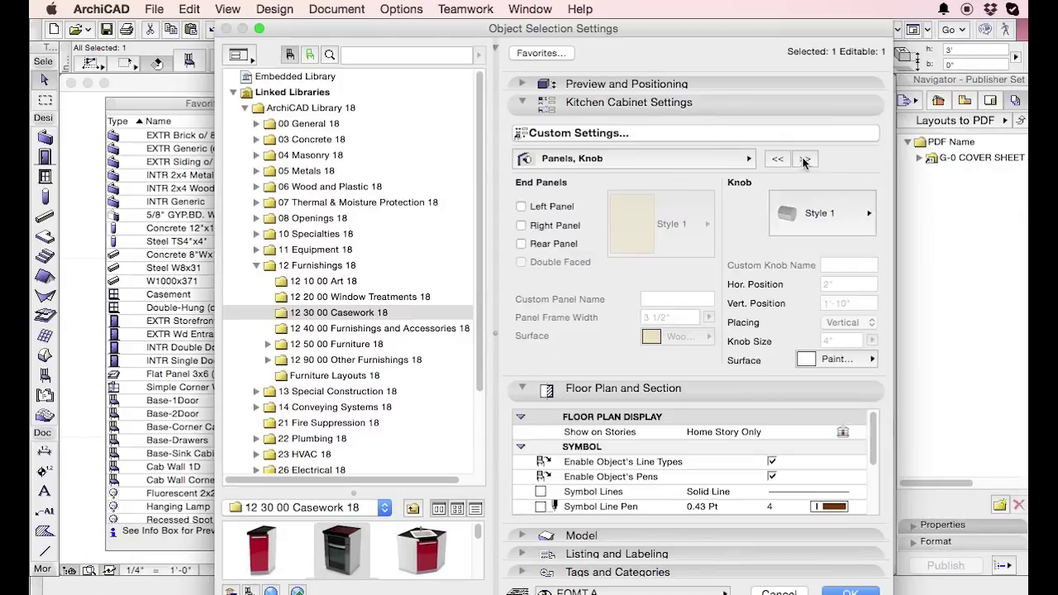
pyautogui.click(806, 160)
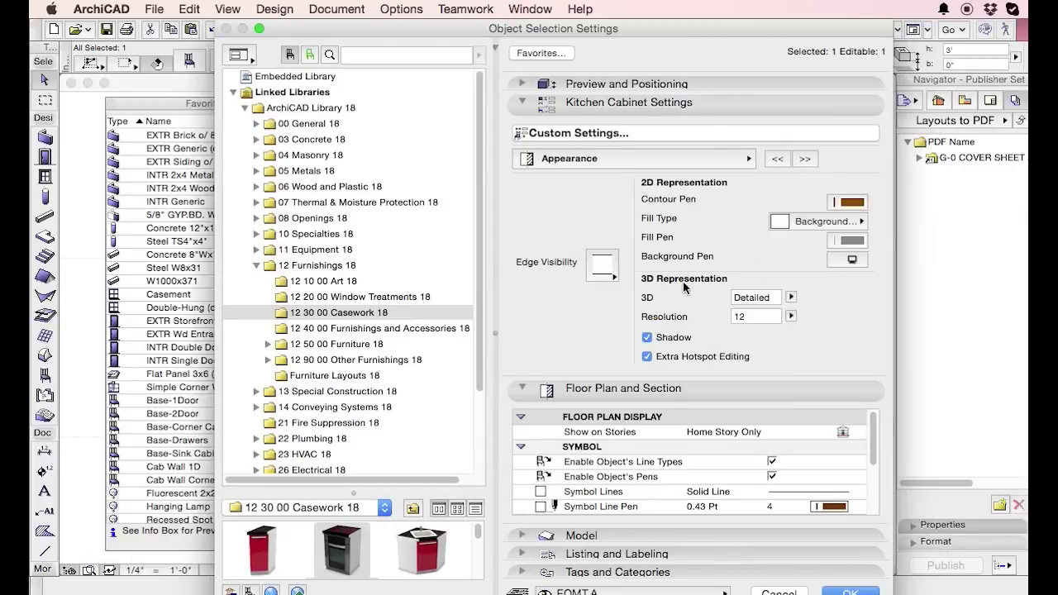
pyautogui.click(618, 271)
pyautogui.click(707, 263)
pyautogui.press('Return')
pyautogui.click(525, 287)
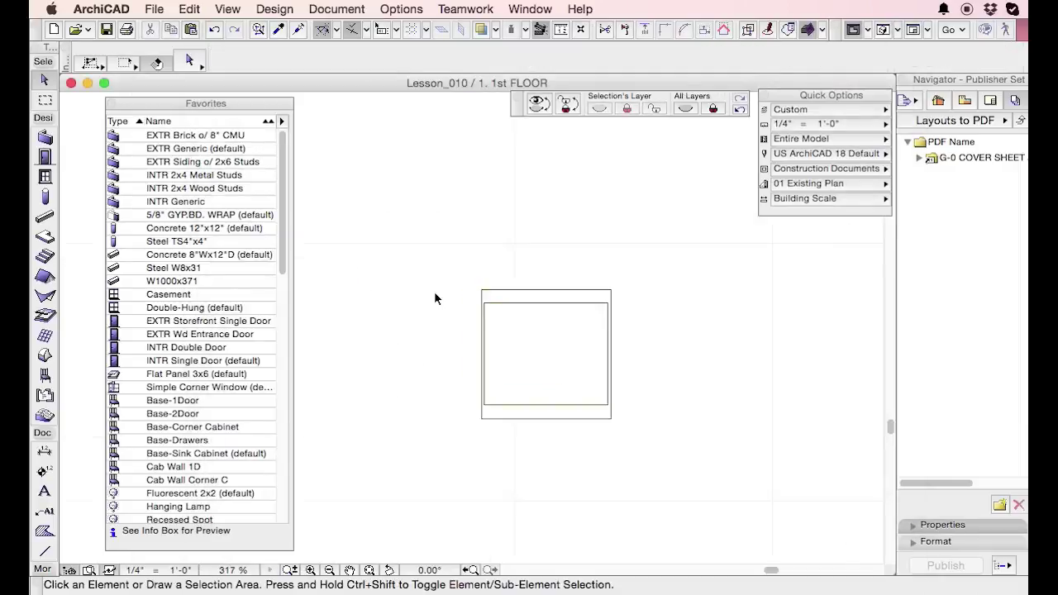
# Select the edited cabinet and pick up its settings as the Object tool defaults.
pyautogui.scroll(5, 434, 291)
pyautogui.click(682, 352)
pyautogui.keyDown('alt'); pyautogui.click(680, 349); pyautogui.keyUp('alt')
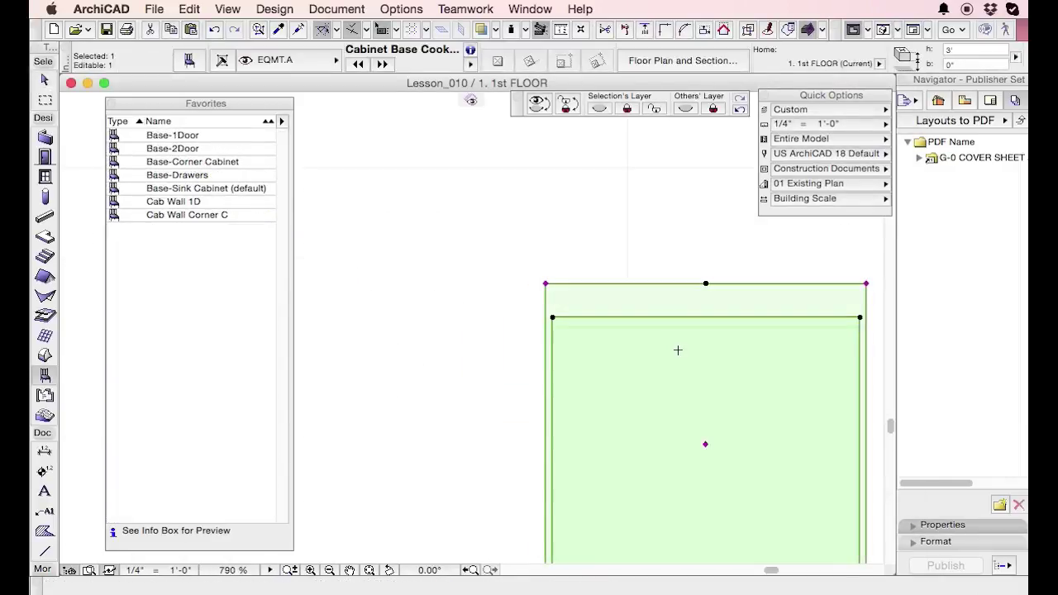
# Save the selected cabinet's current settings as a new favorite named CASEWORK.
pyautogui.press('super+t')
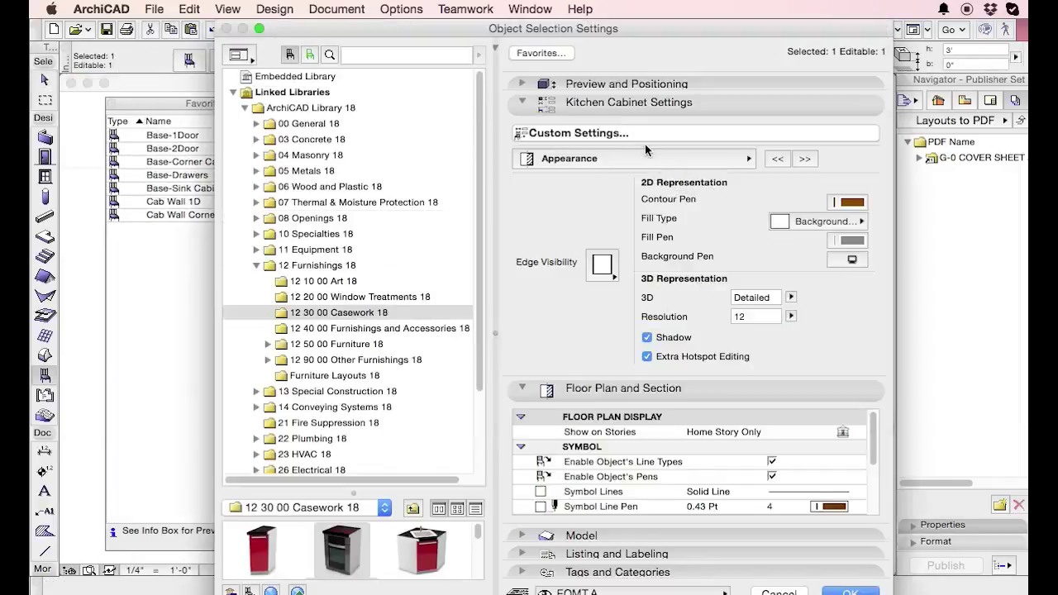
pyautogui.click(552, 54)
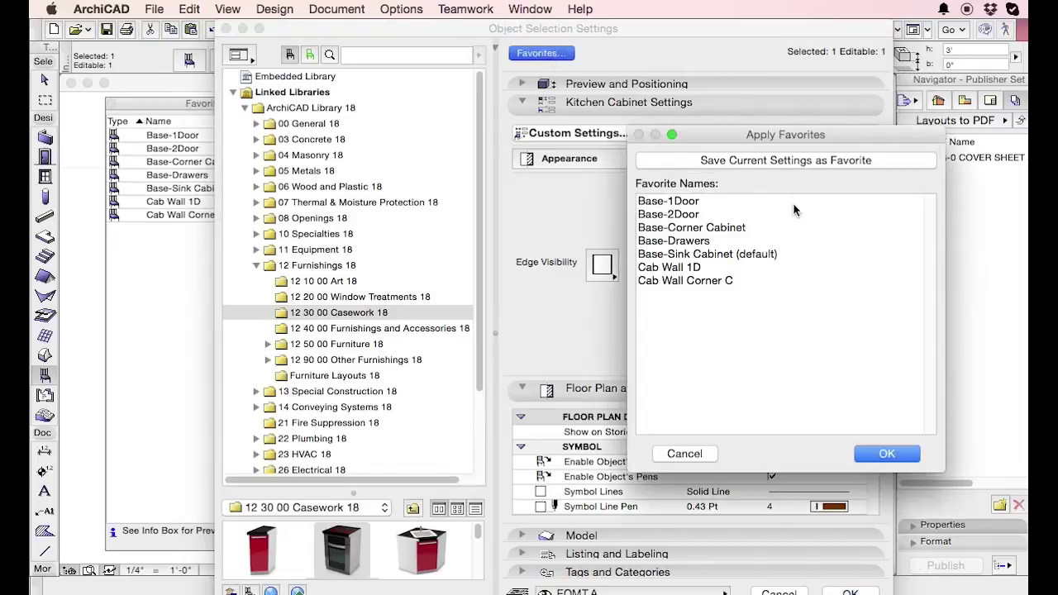
pyautogui.click(802, 161)
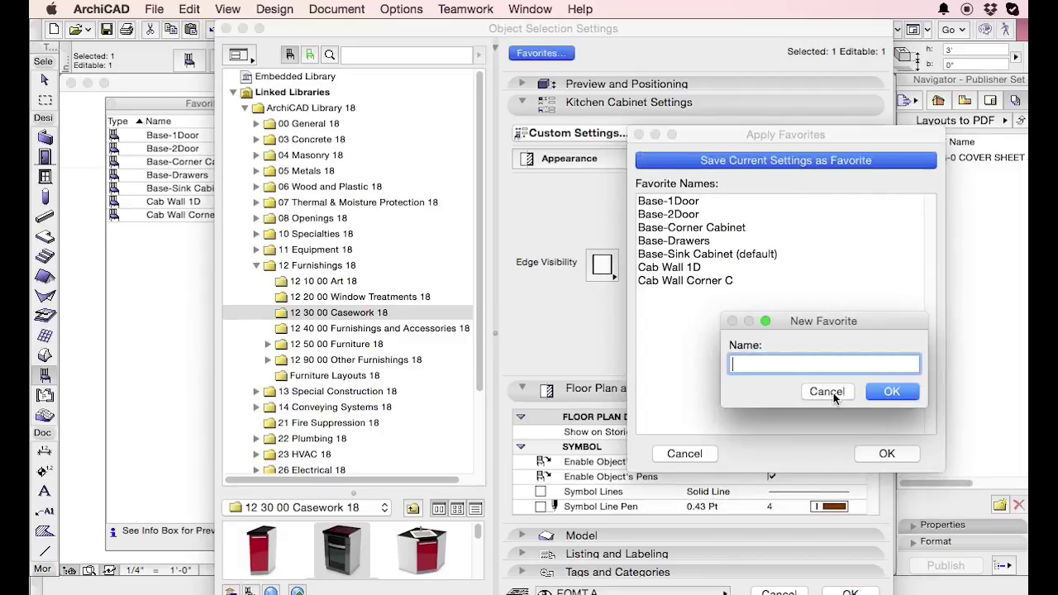
pyautogui.write('CASEWOO')
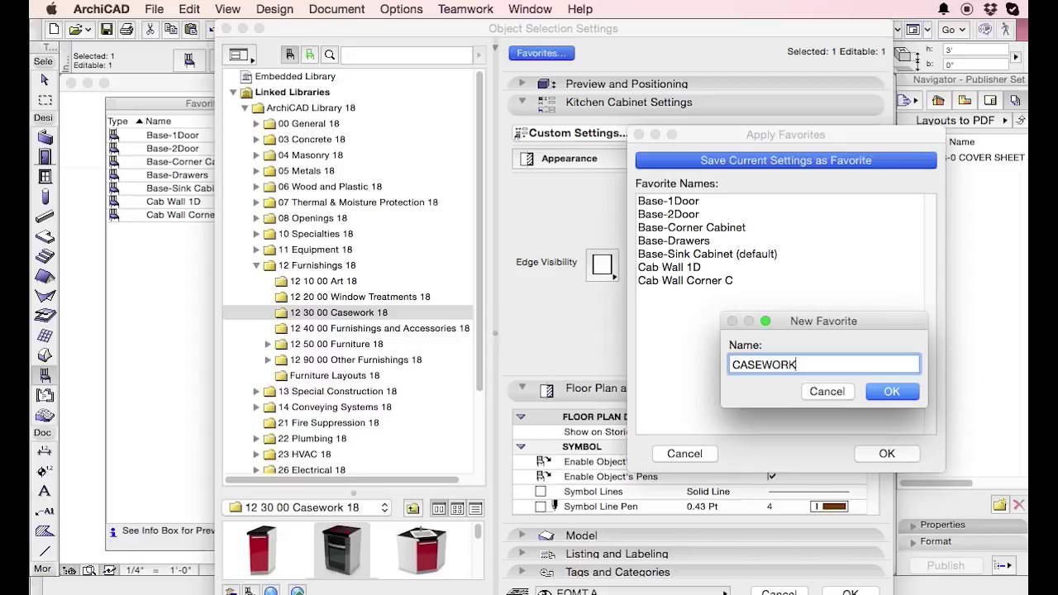
pyautogui.press('Return')
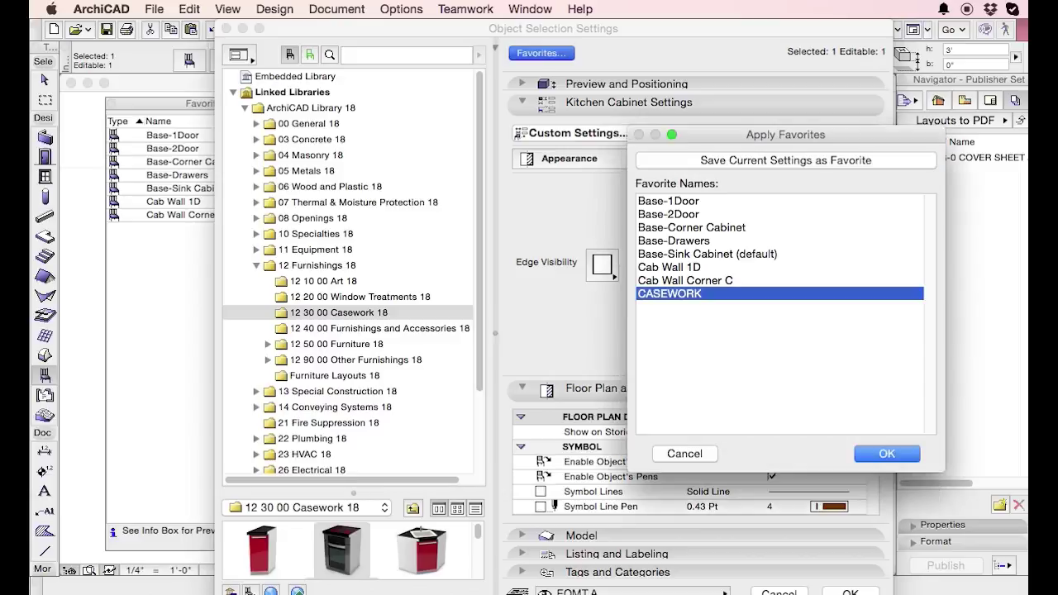
# Accept the CASEWORK favorite and close the cabinet's selection settings.
pyautogui.press('Return')
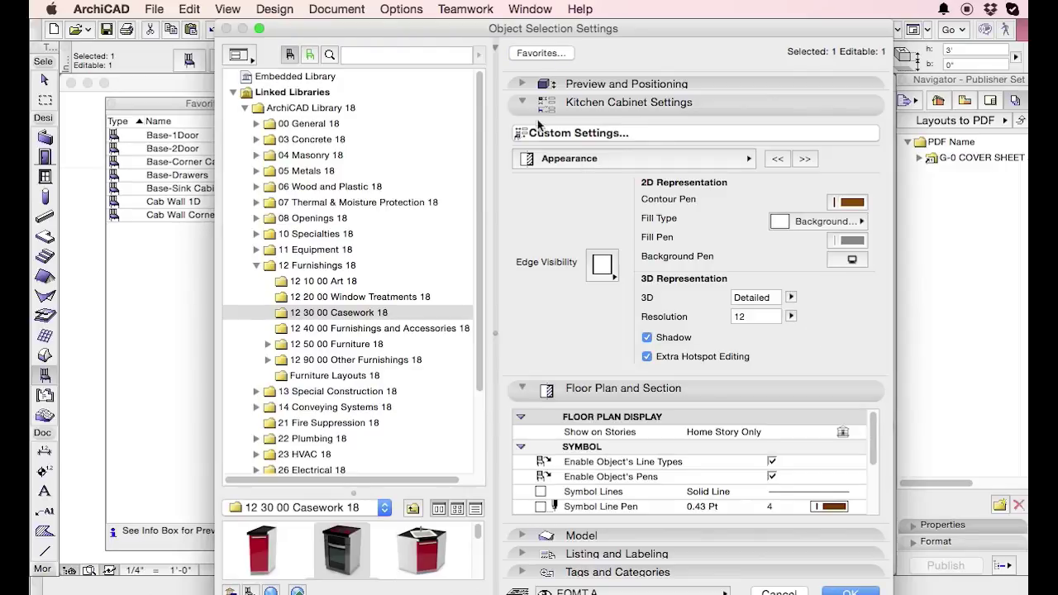
pyautogui.press('Return')
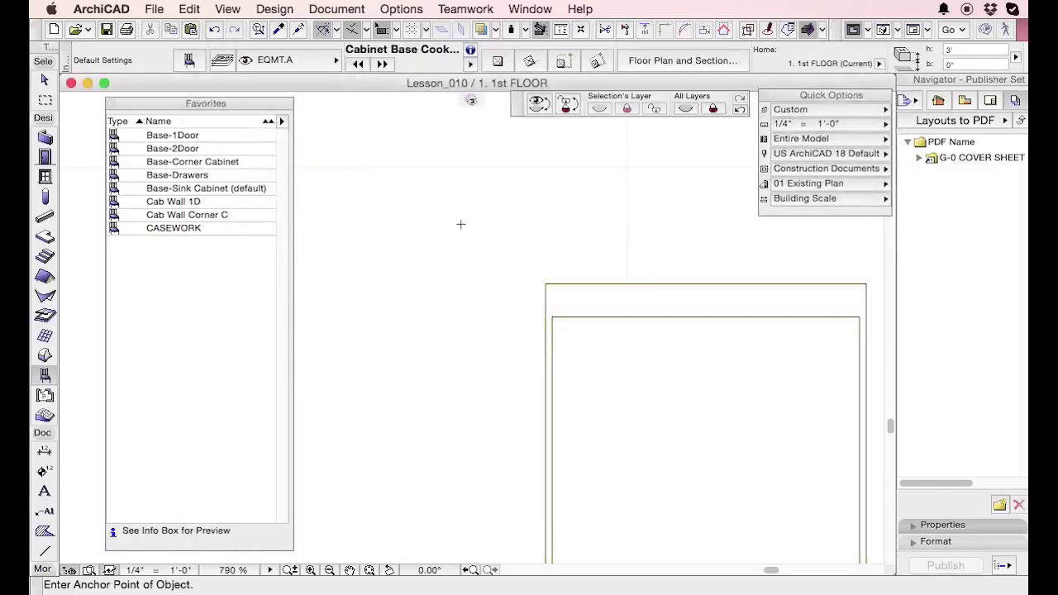
# Save all favorites to a file named DT_FAVORITES.prf in the Lesson 01 folder.
pyautogui.click(281, 123)
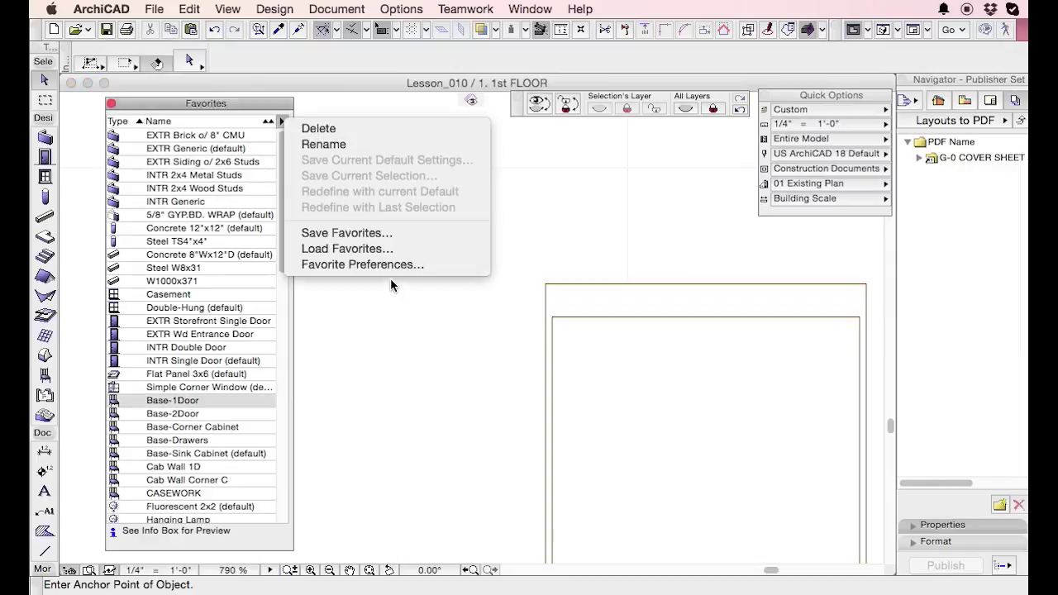
pyautogui.click(391, 234)
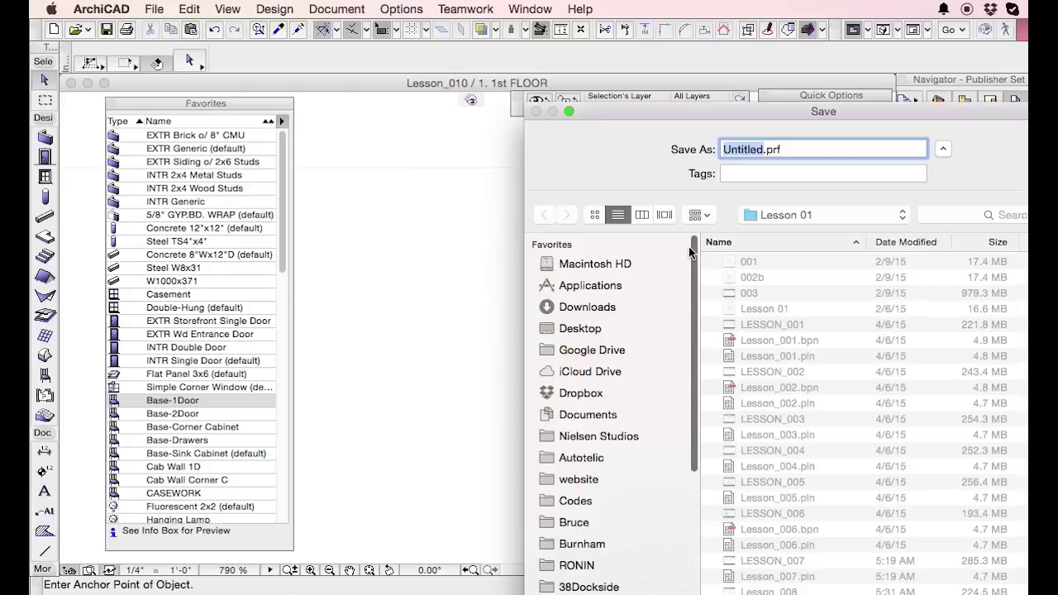
pyautogui.moveTo(735, 107); pyautogui.dragTo(730, 108)
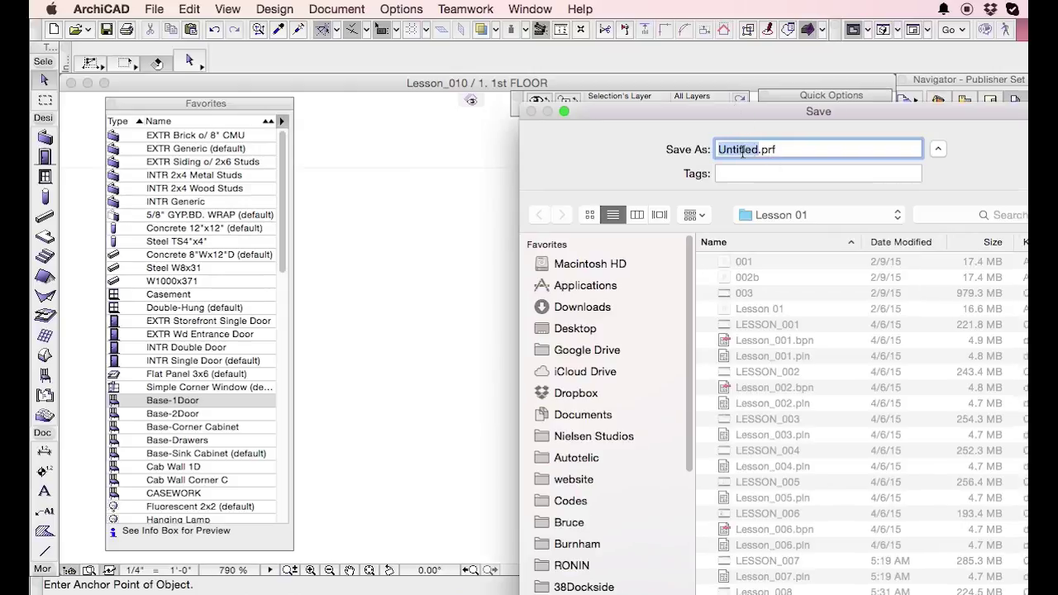
pyautogui.write('DB')
pyautogui.press('BackSpace')
pyautogui.write('T')
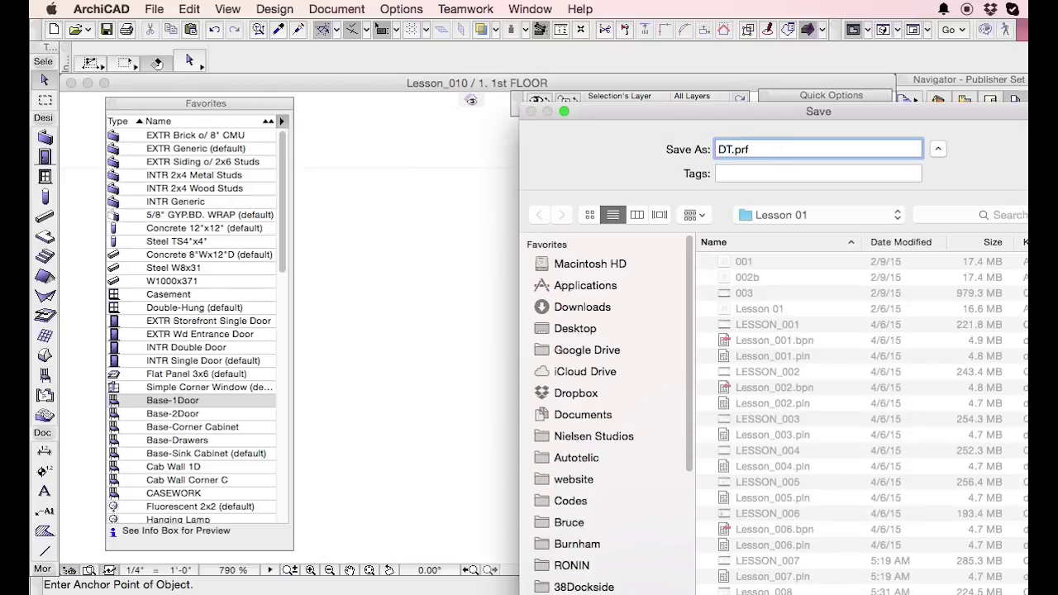
pyautogui.write('FAG')
pyautogui.press('BackSpace')
pyautogui.write('VORITES')
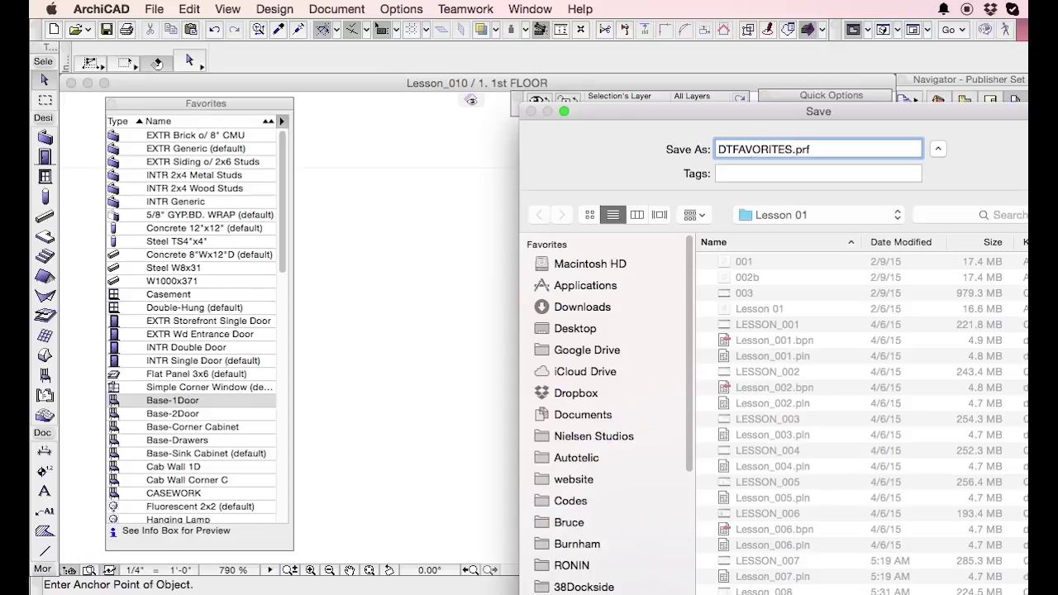
pyautogui.click(738, 149)
pyautogui.write('_')
pyautogui.press('Return')
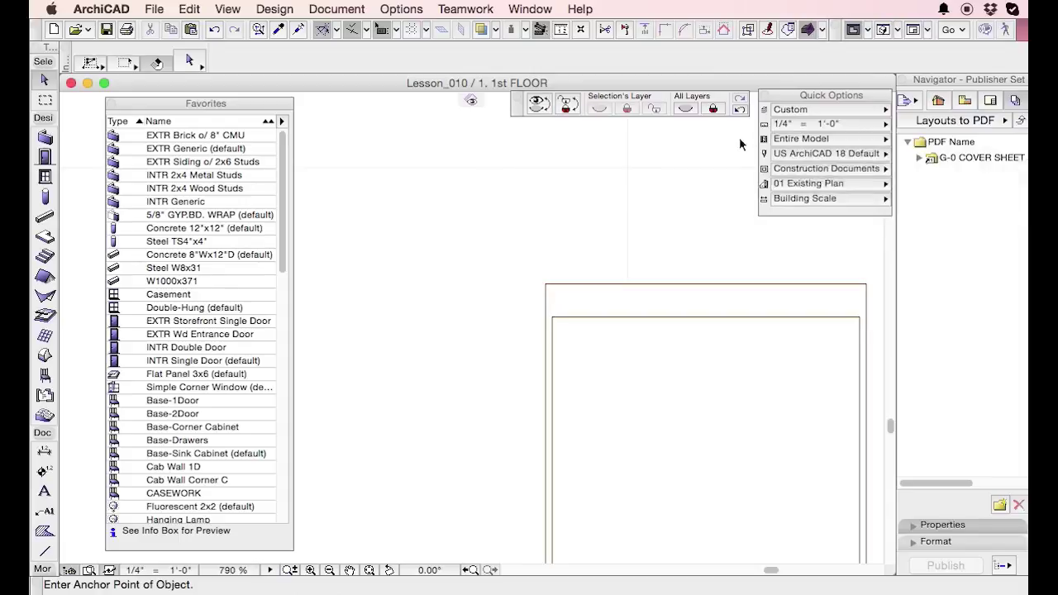
# Load the favorites from the DT_FAVORITES.prf file in the Lesson 01 folder.
pyautogui.press('super+Tab')
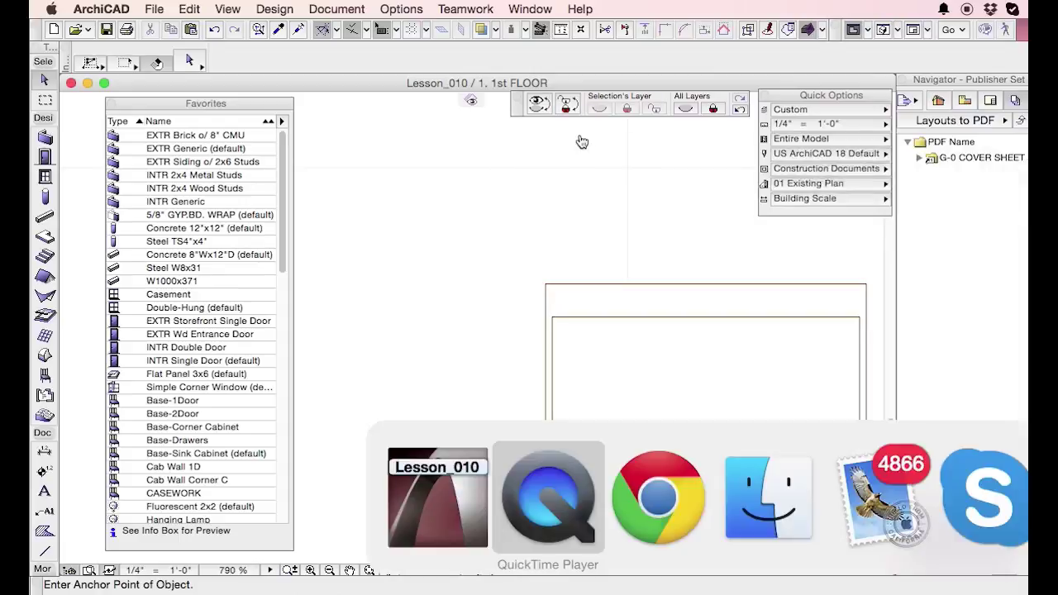
pyautogui.click(286, 122)
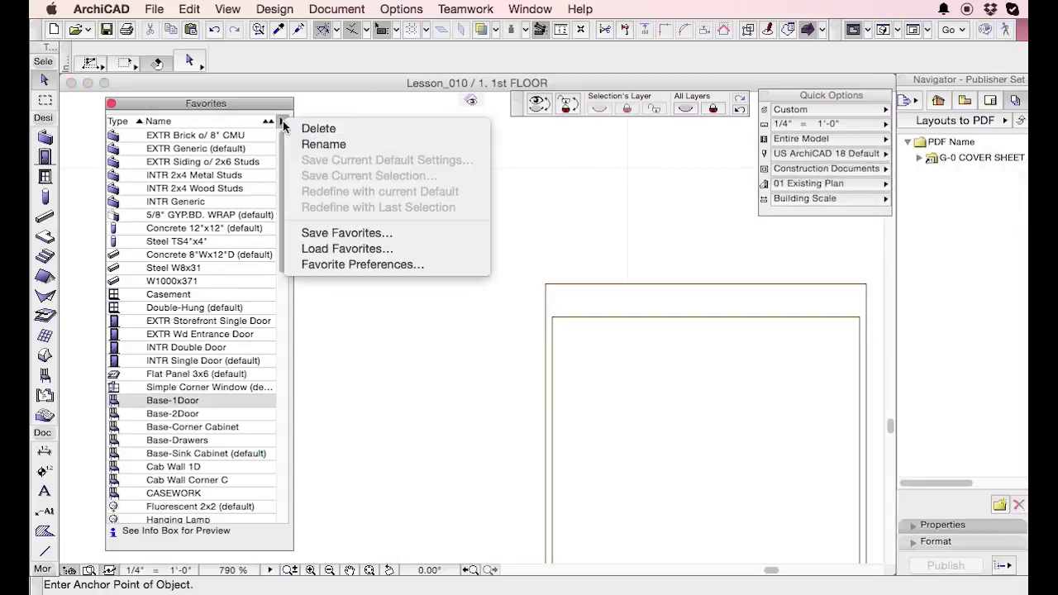
pyautogui.click(329, 249)
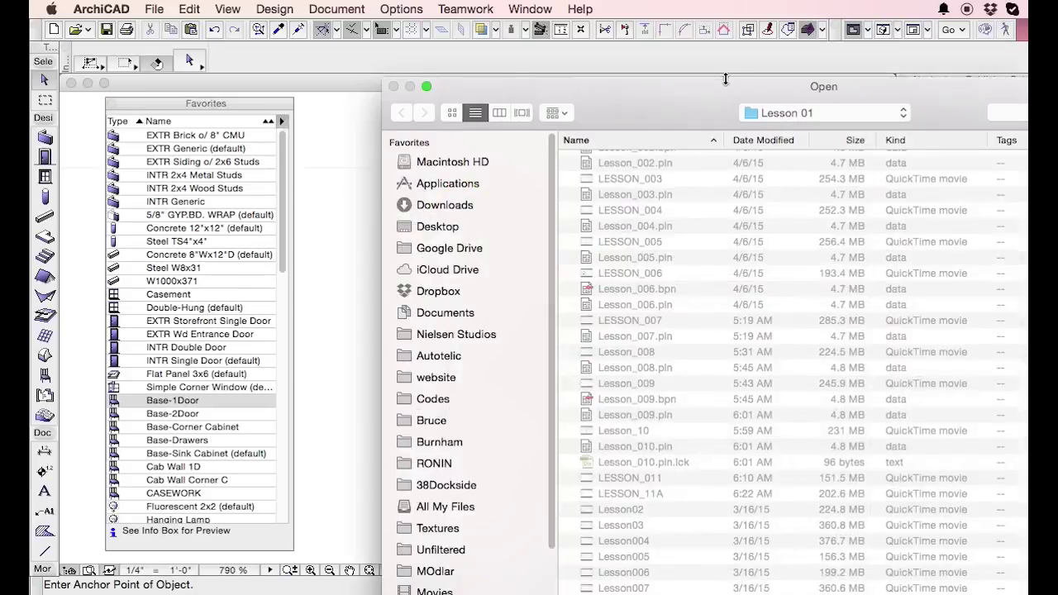
pyautogui.moveTo(617, 82); pyautogui.dragTo(461, 8)
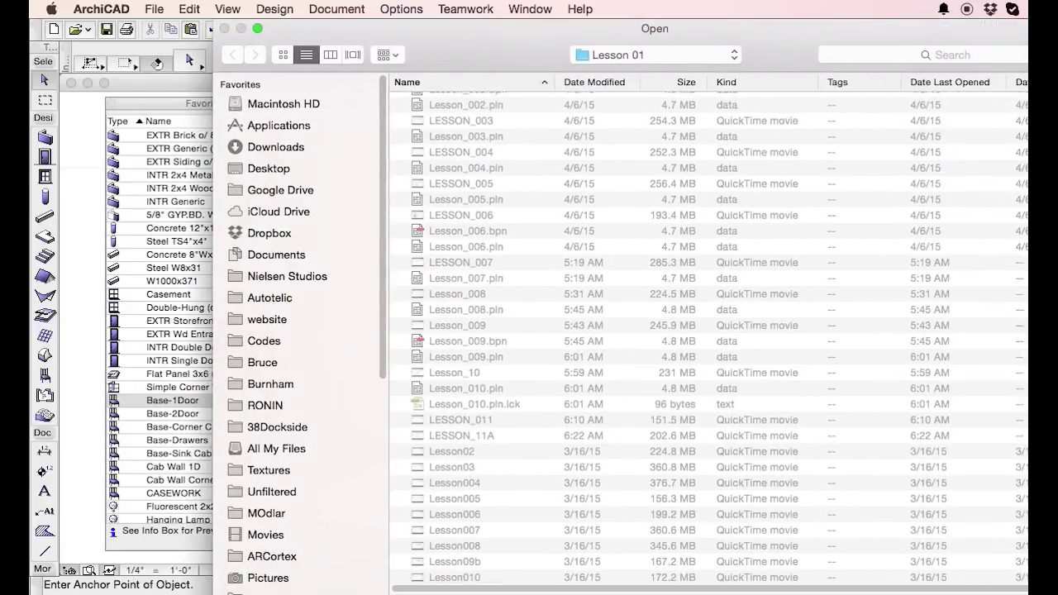
pyautogui.moveTo(921, 524); pyautogui.dragTo(919, 523)
pyautogui.click(814, 473)
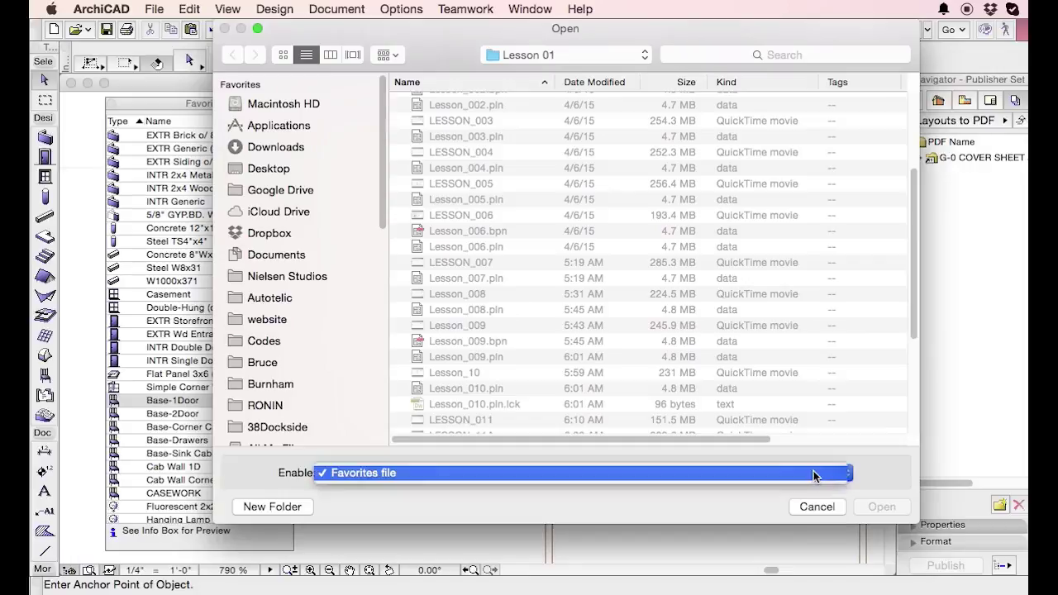
pyautogui.click(812, 472)
pyautogui.scroll(5, 645, 231)
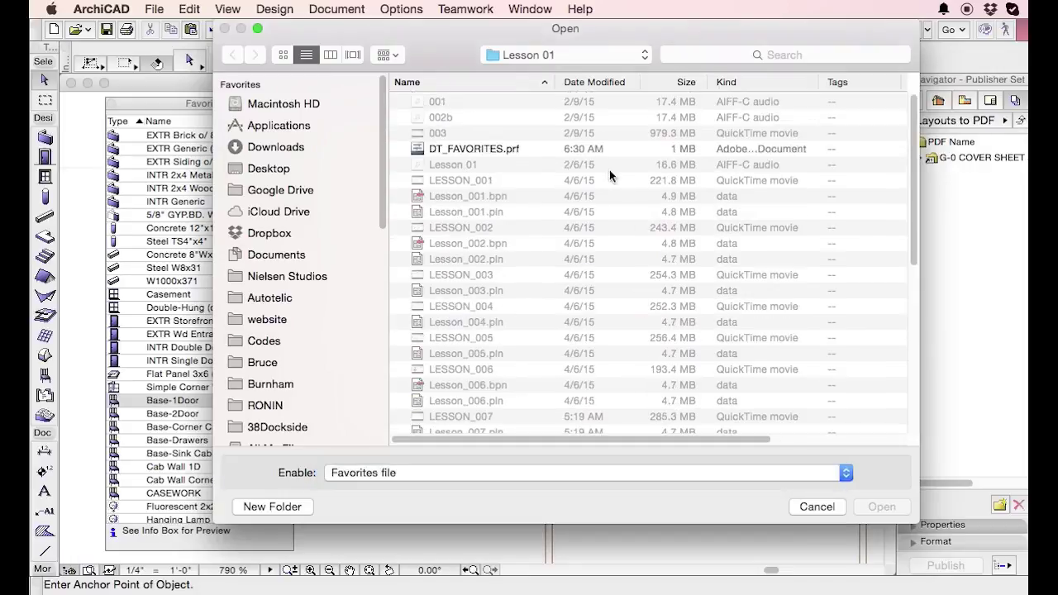
pyautogui.click(541, 151)
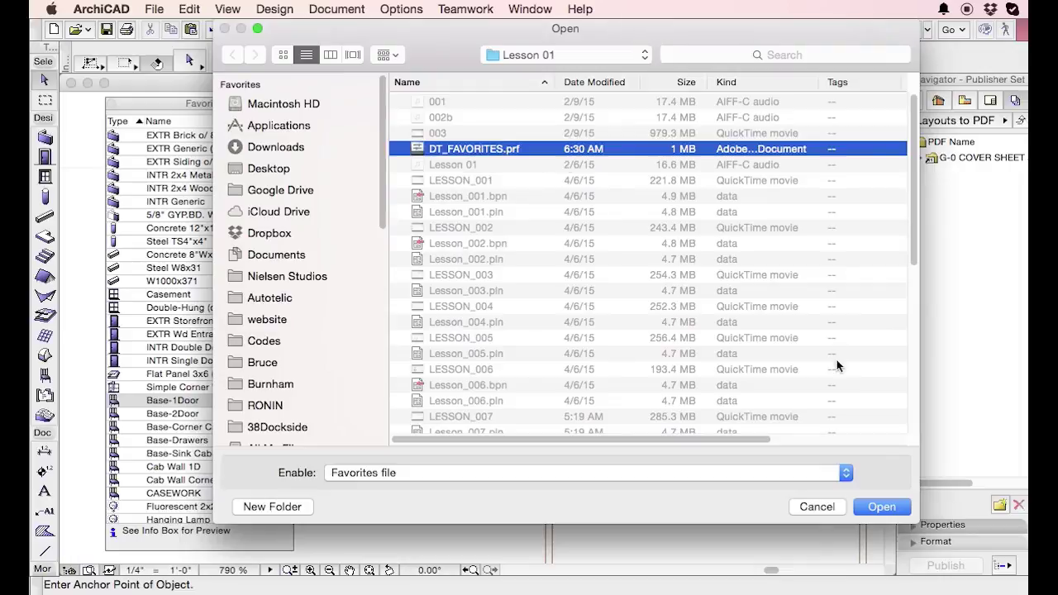
pyautogui.click(881, 506)
pyautogui.click(703, 432)
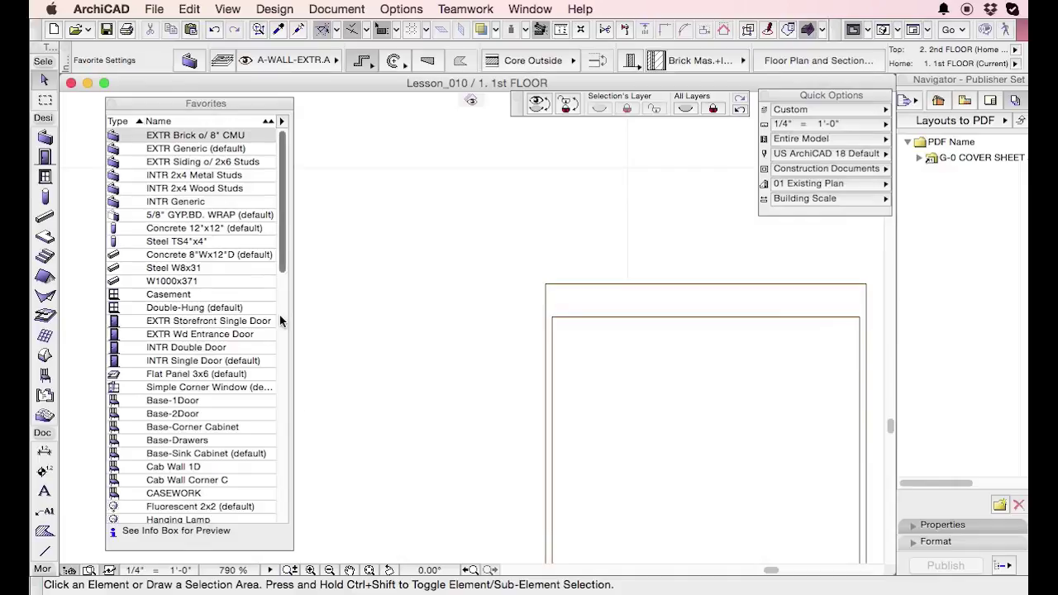
# Open the favorites preferences and try excluding the Home Story parameter for slabs.
pyautogui.click(282, 121)
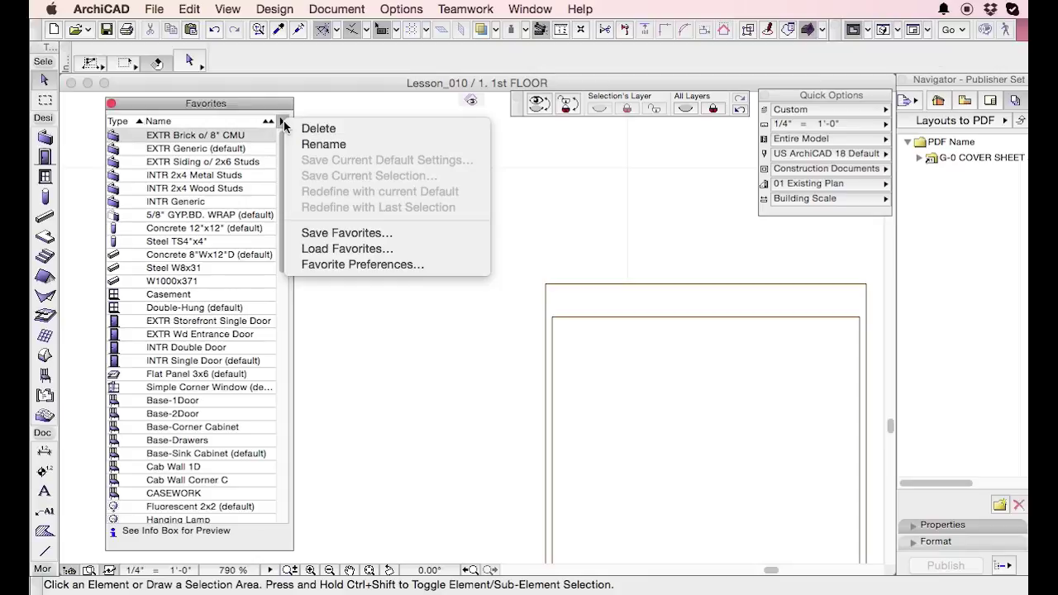
pyautogui.click(361, 264)
pyautogui.moveTo(818, 198); pyautogui.dragTo(383, 57)
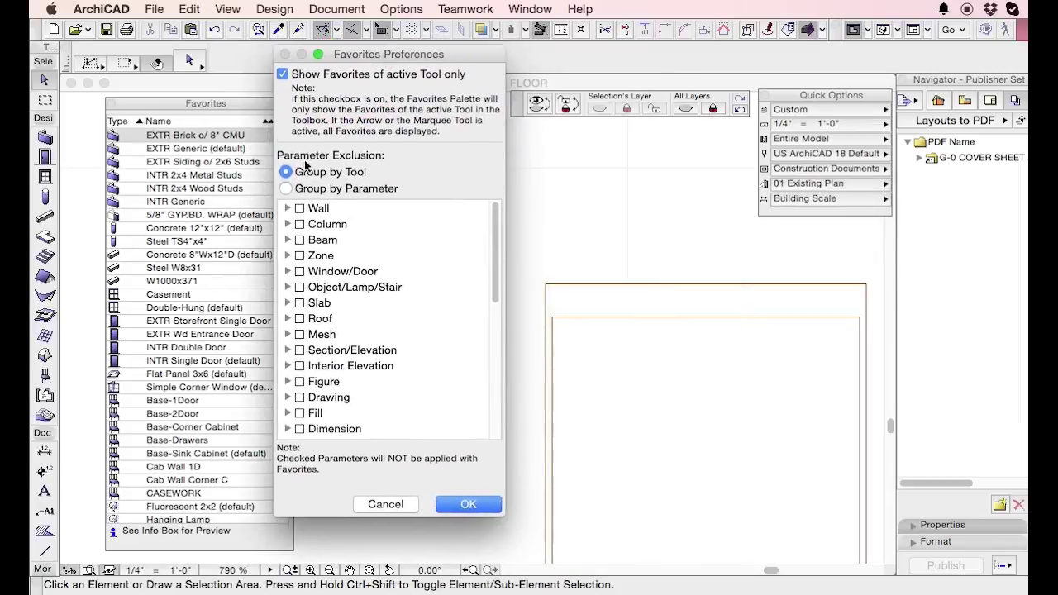
pyautogui.scroll(-3, 490, 289)
pyautogui.click(288, 249)
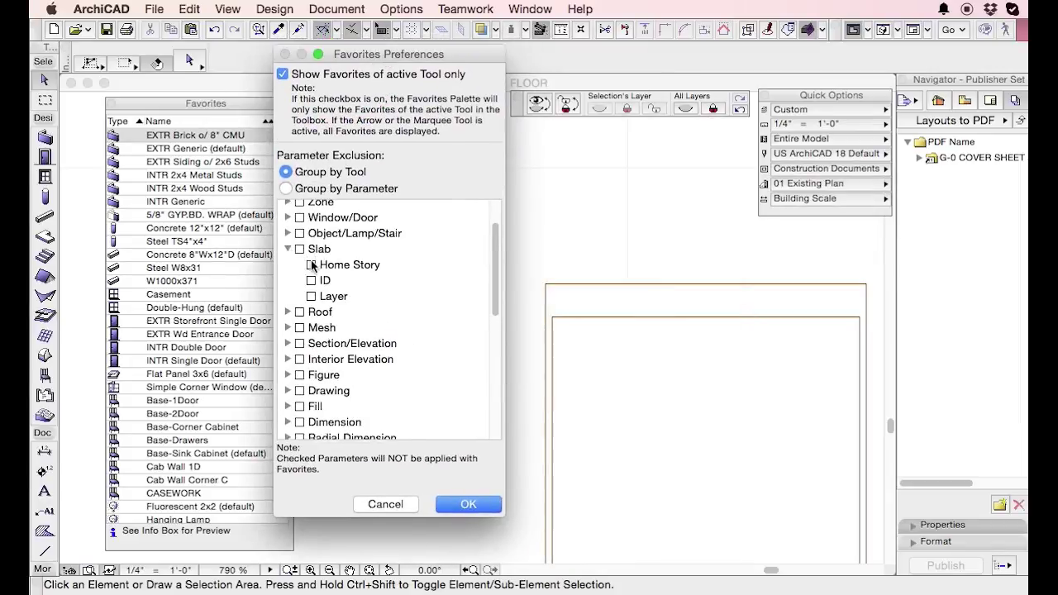
pyautogui.click(312, 266)
pyautogui.click(312, 266)
# Try excluding the Layer parameter for angle dimensions and close the favorites preferences.
pyautogui.scroll(3, 422, 312)
pyautogui.scroll(-5, 417, 317)
pyautogui.scroll(-3, 414, 317)
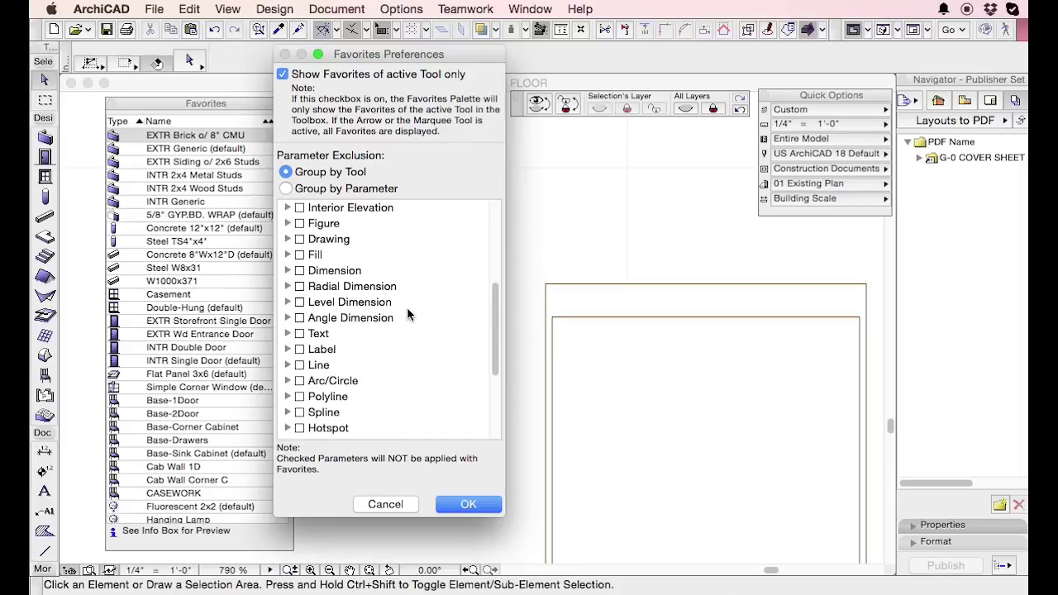
pyautogui.click(288, 318)
pyautogui.click(311, 334)
pyautogui.click(311, 334)
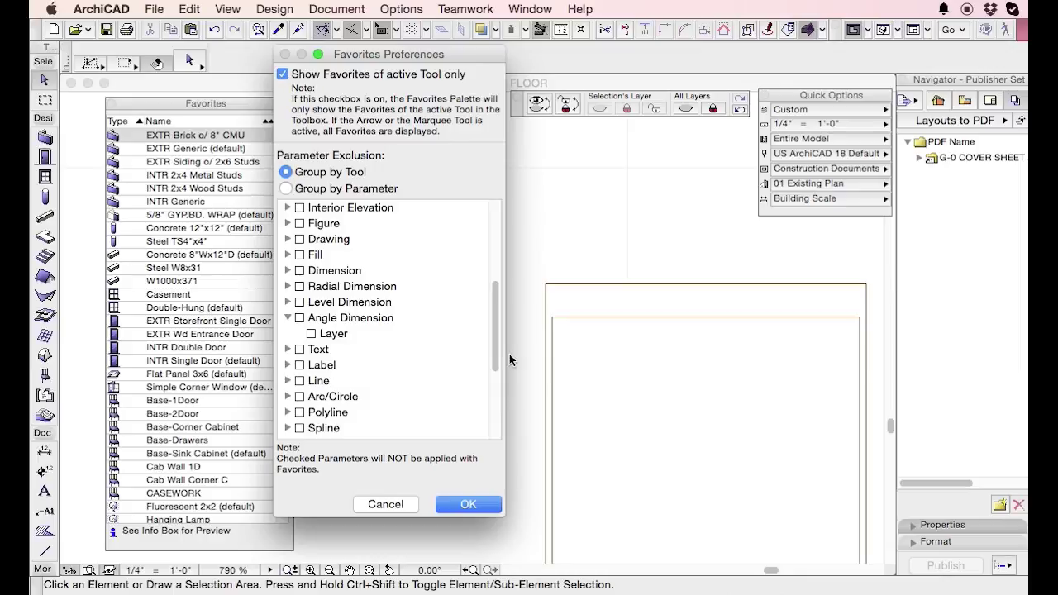
pyautogui.press('Return')
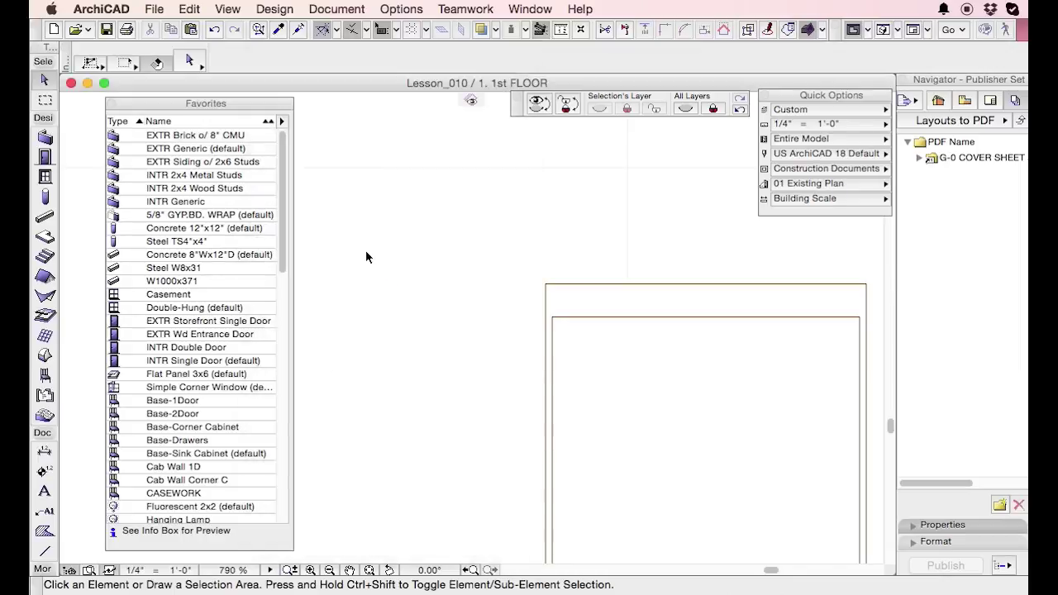
# Draw a horizontal beam about 7'-8" long below the cabinet using the Concrete 8"Wx12"D favorite, showing the hidden BEAM.A layer.
pyautogui.scroll(-3, 601, 120)
pyautogui.scroll(-3, 538, 152)
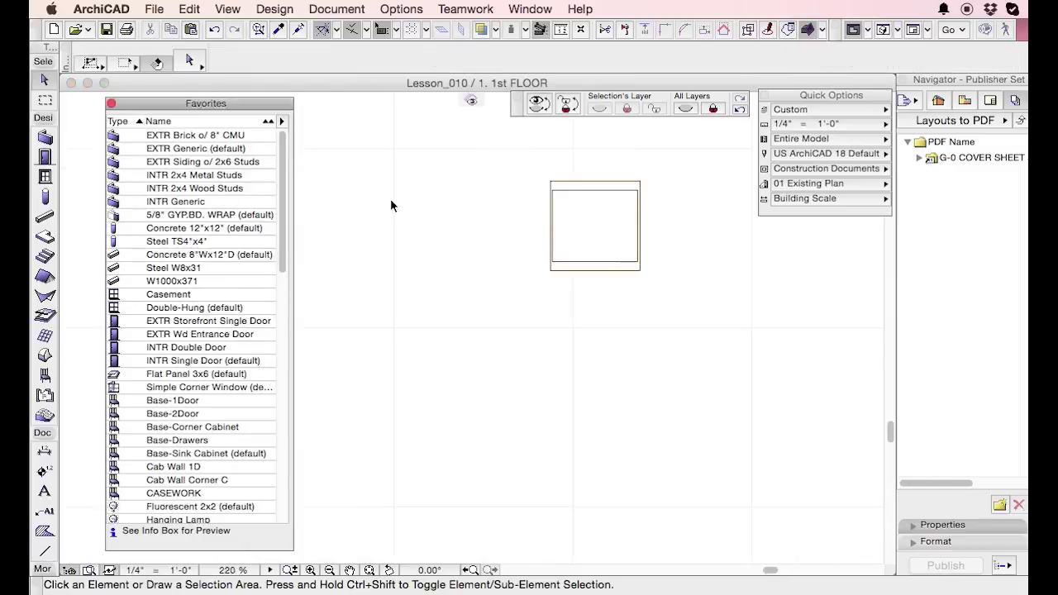
pyautogui.click(212, 257)
pyautogui.click(368, 300)
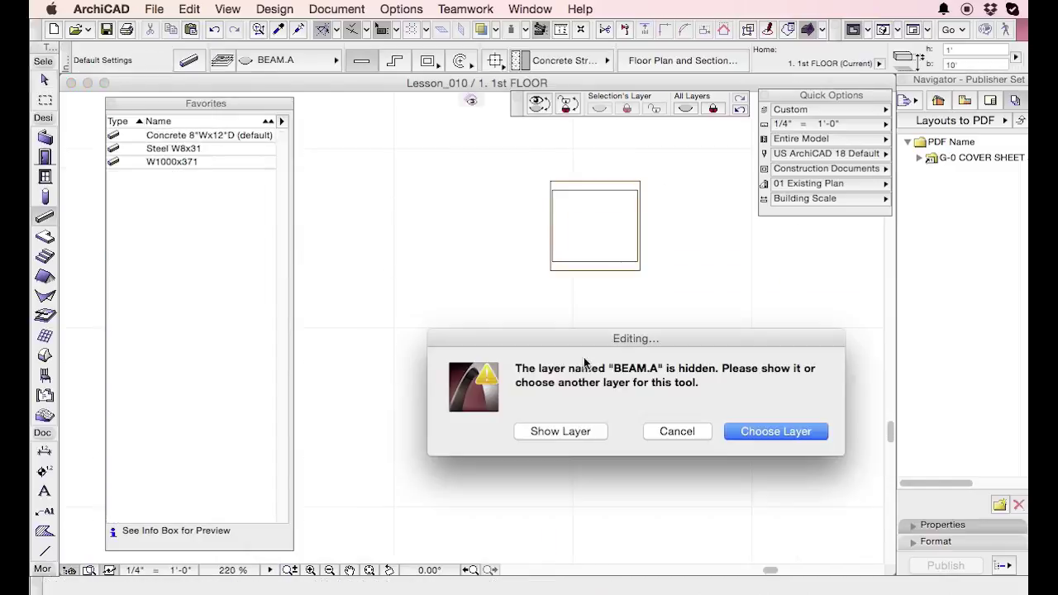
pyautogui.click(585, 433)
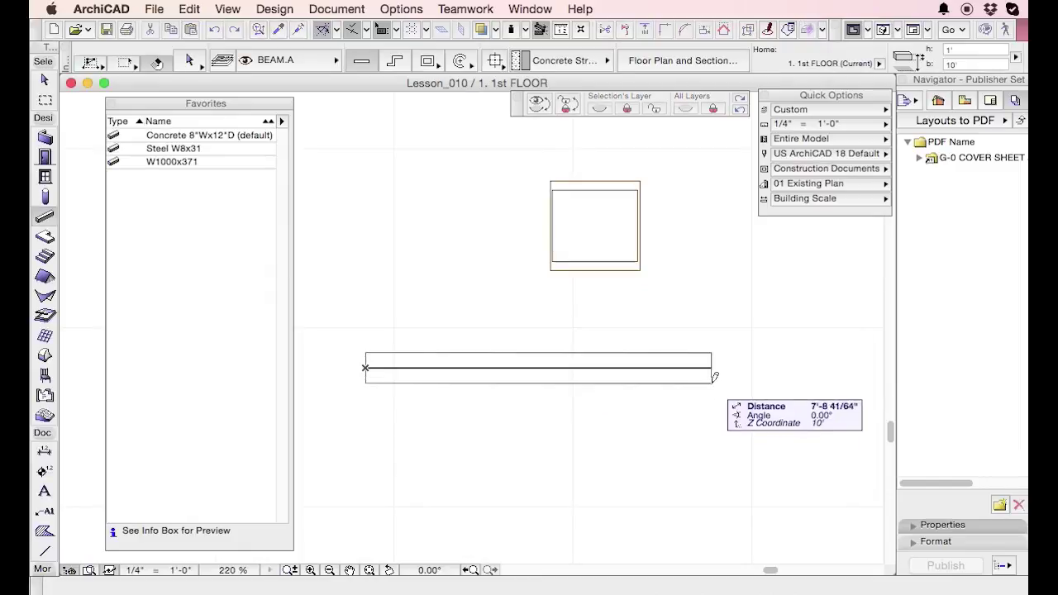
pyautogui.keyDown('shift'); pyautogui.click(652, 368); pyautogui.keyUp('shift')
# Place a copy of the beam parallel to it, a short distance below the original.
pyautogui.press('super+shift+d')
pyautogui.click(651, 366)
pyautogui.click(652, 426)
pyautogui.click(459, 298)
# Select both horizontal beams and rotate copies of them 90° so that vertical beams cross the originals.
pyautogui.click(504, 373)
pyautogui.keyDown('shift'); pyautogui.click(506, 430); pyautogui.keyUp('shift')
pyautogui.press('super+e')
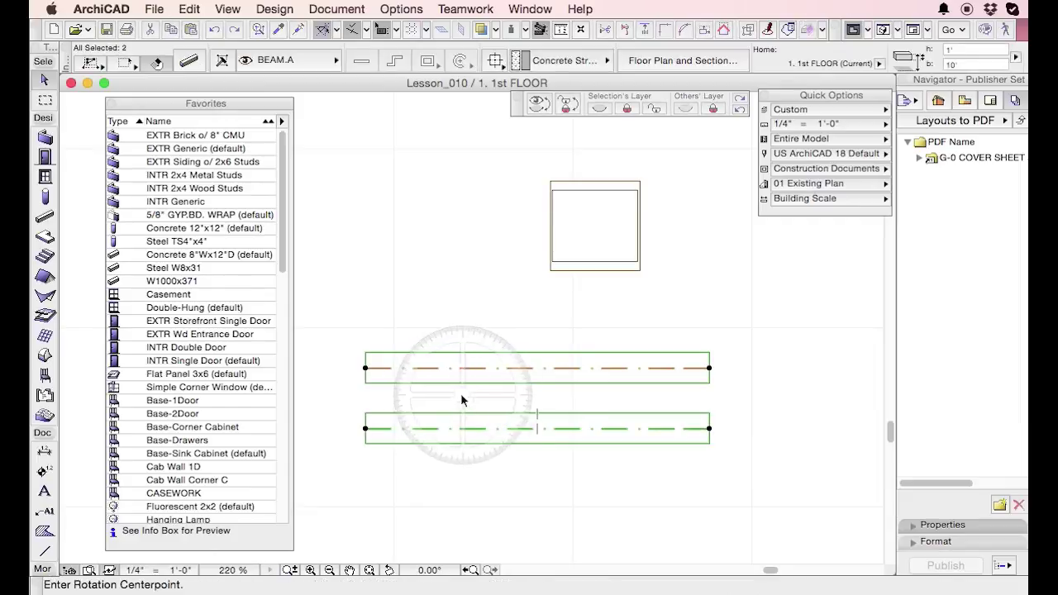
pyautogui.click(458, 392)
pyautogui.click(490, 395)
pyautogui.click(458, 451)
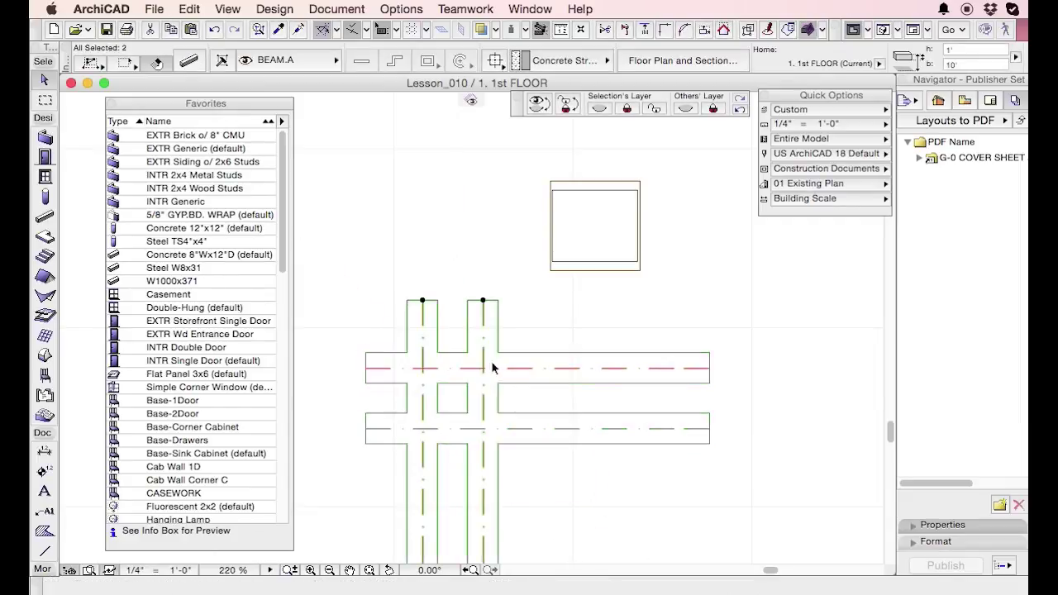
# Copy the two vertical beams horizontally to the right across the horizontal beams and clear the selection.
pyautogui.click(517, 401)
pyautogui.moveTo(517, 402); pyautogui.dragTo(405, 389)
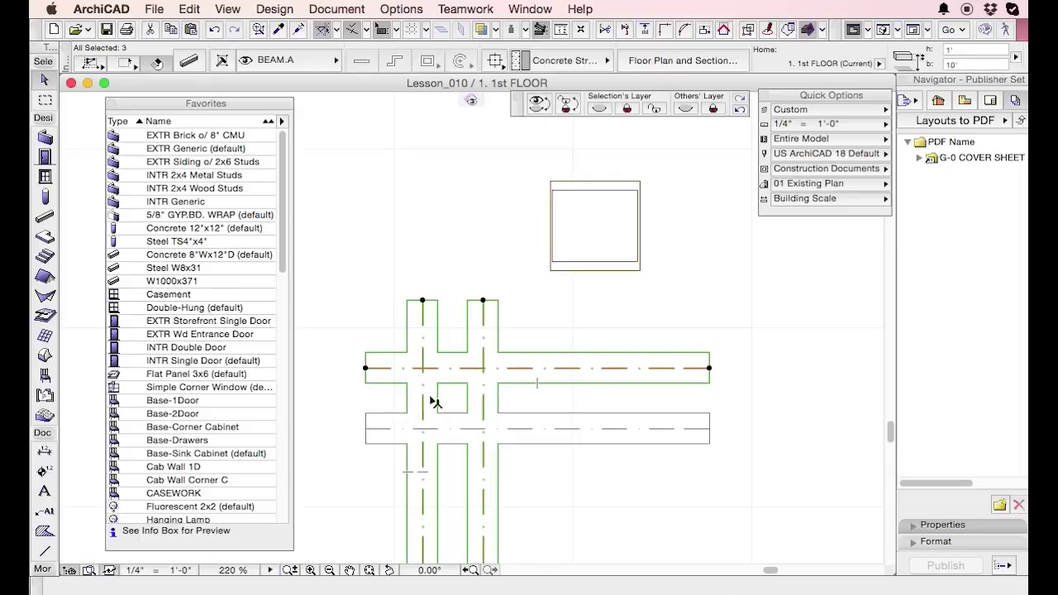
pyautogui.click(513, 405)
pyautogui.moveTo(514, 405); pyautogui.dragTo(386, 399)
pyautogui.click(513, 406)
pyautogui.press('shift+super+d')
pyautogui.click(433, 401)
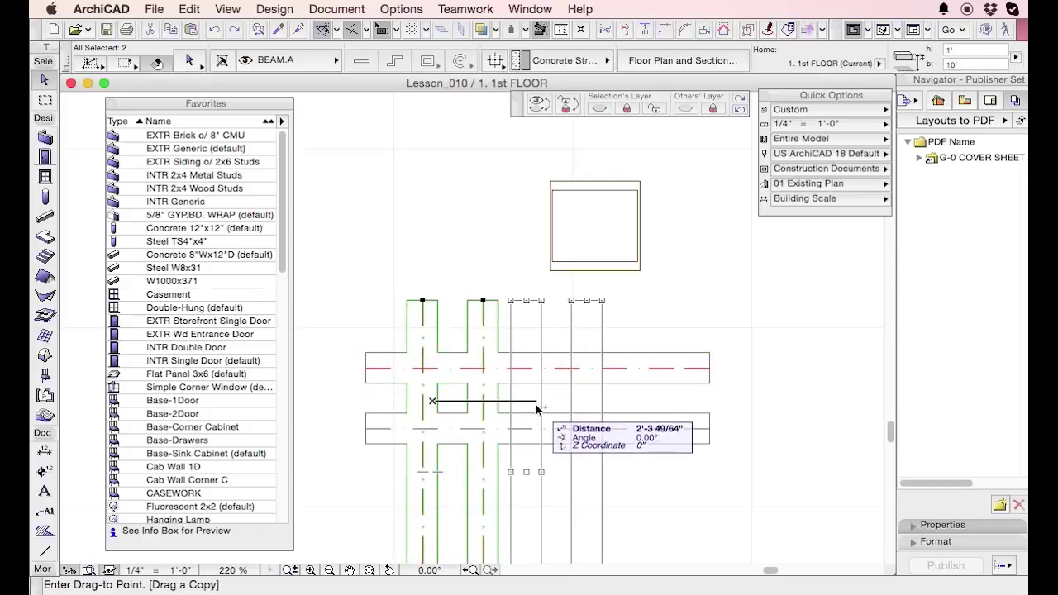
pyautogui.click(564, 400)
pyautogui.click(667, 331)
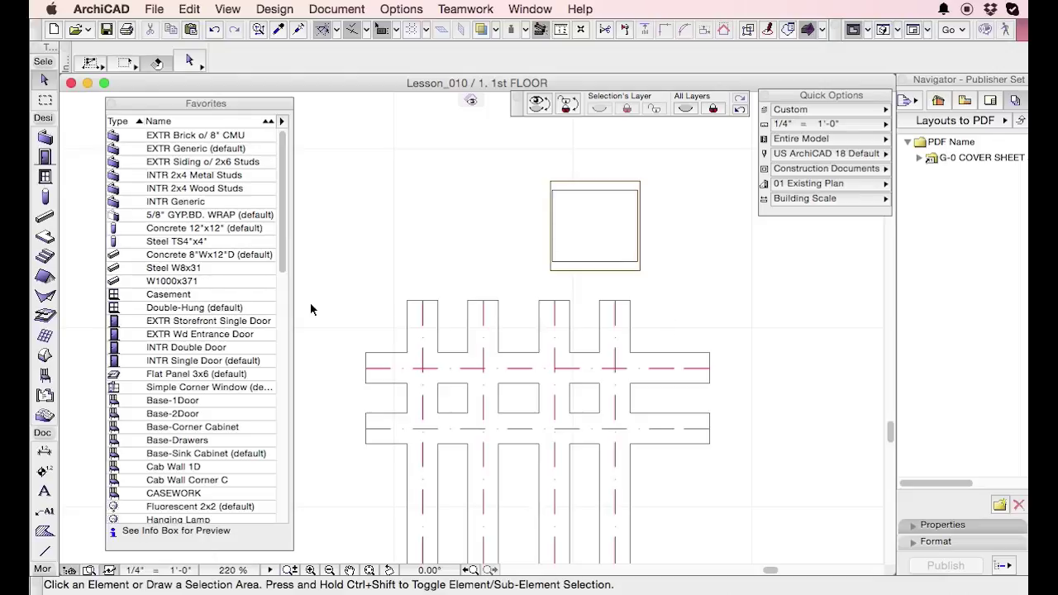
# Pick the Concrete 8"Wx12"D favorite and look through the rest of the favorites list.
pyautogui.click(270, 255)
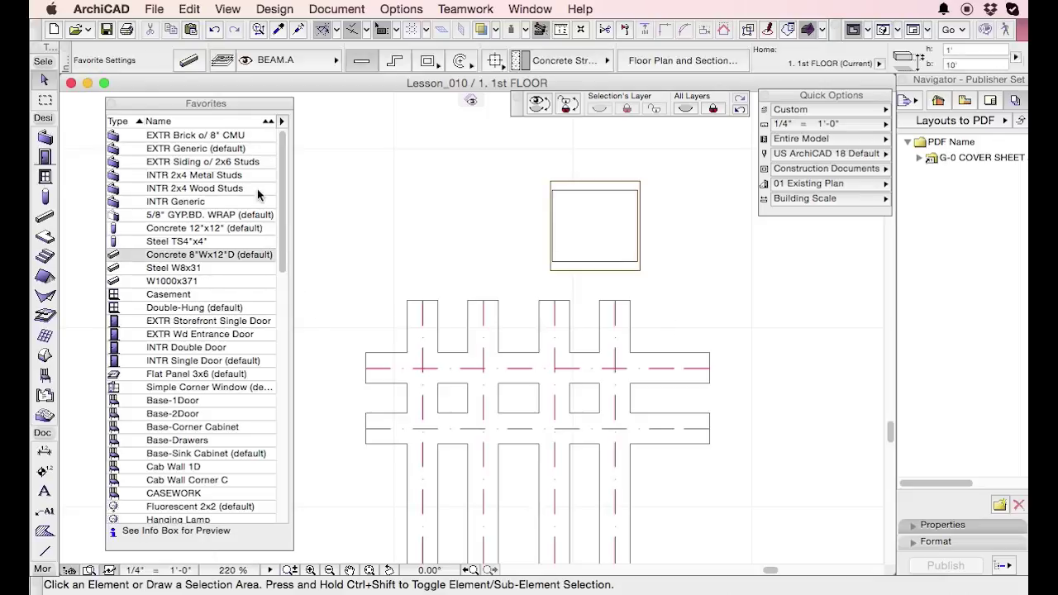
pyautogui.moveTo(278, 182); pyautogui.dragTo(276, 222)
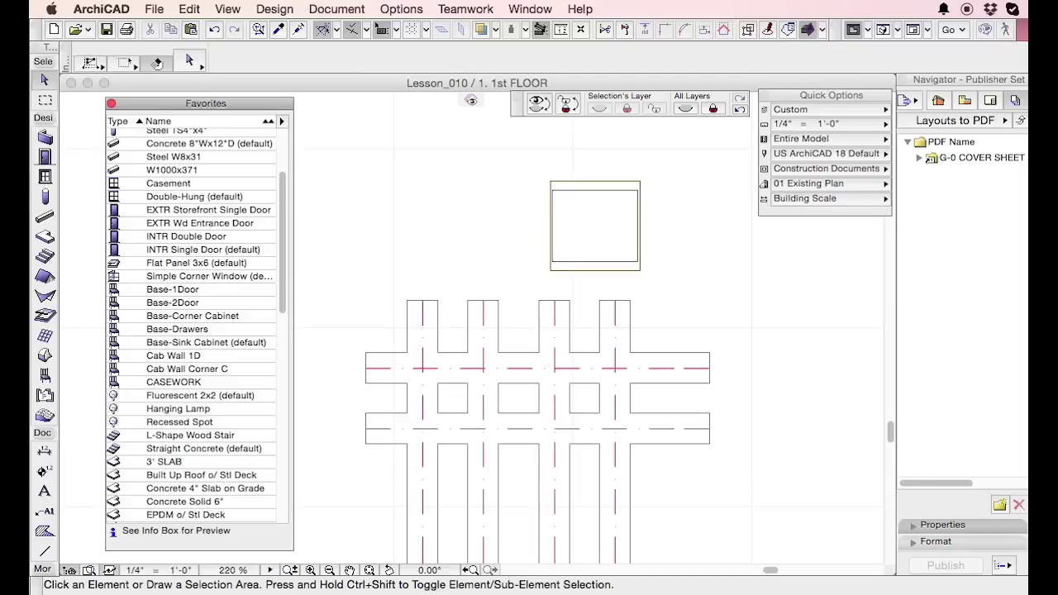
pyautogui.press('ctrl+super+Escape')
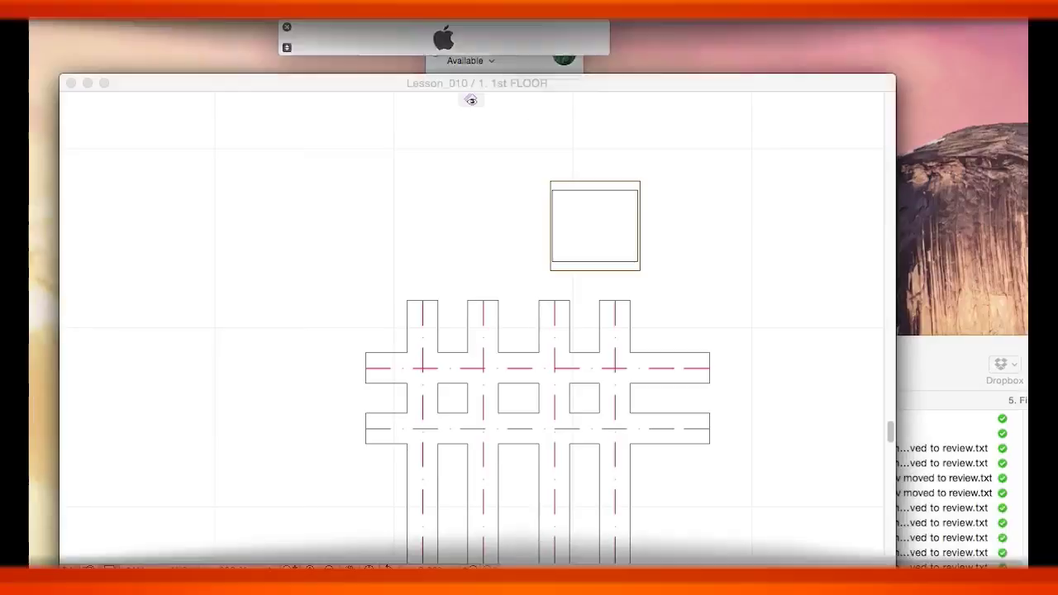